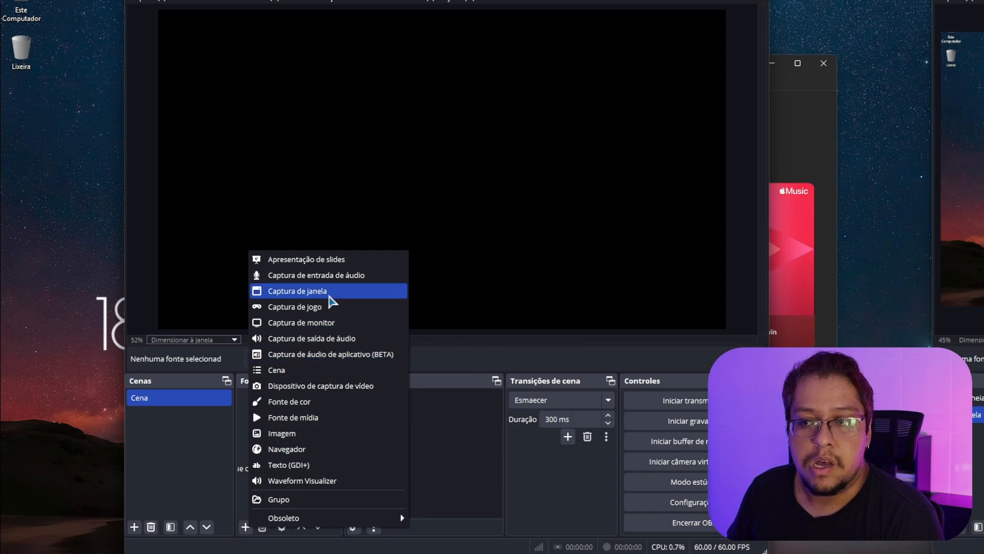
- Add a new window capture source for the Apple Music window and enlarge it to about the canvas height
{"action": "left_click", "coordinate": [329, 295]}
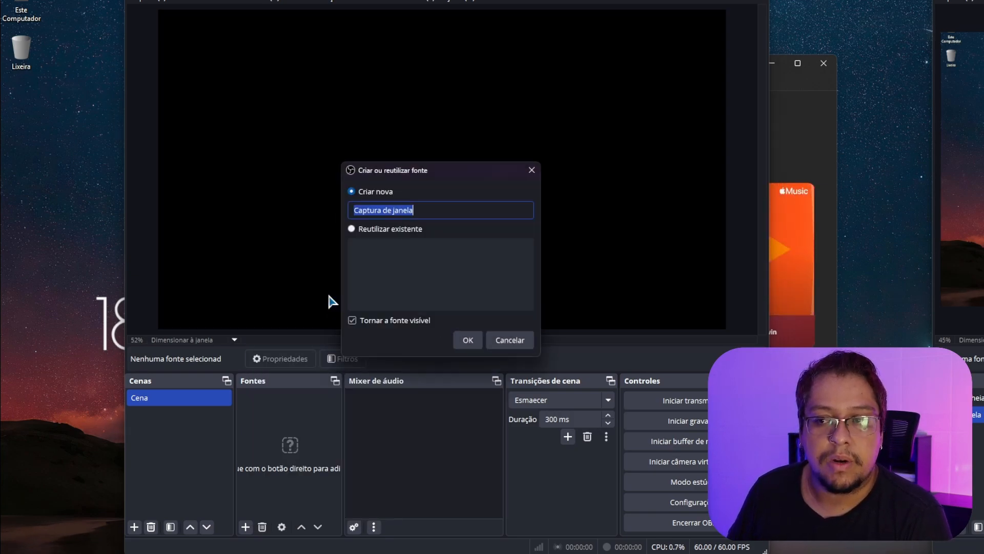
{"action": "left_click", "coordinate": [464, 338]}
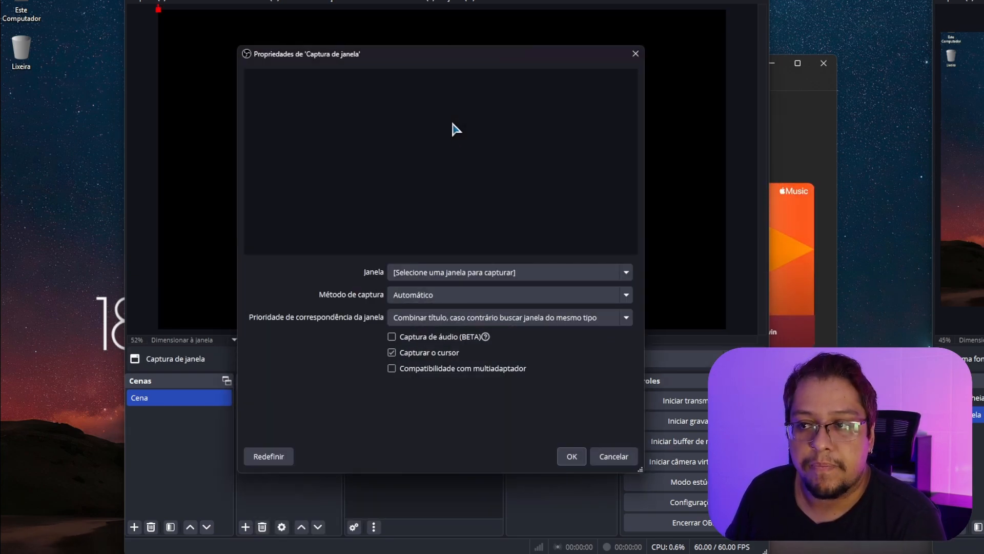
{"action": "left_click", "coordinate": [479, 272]}
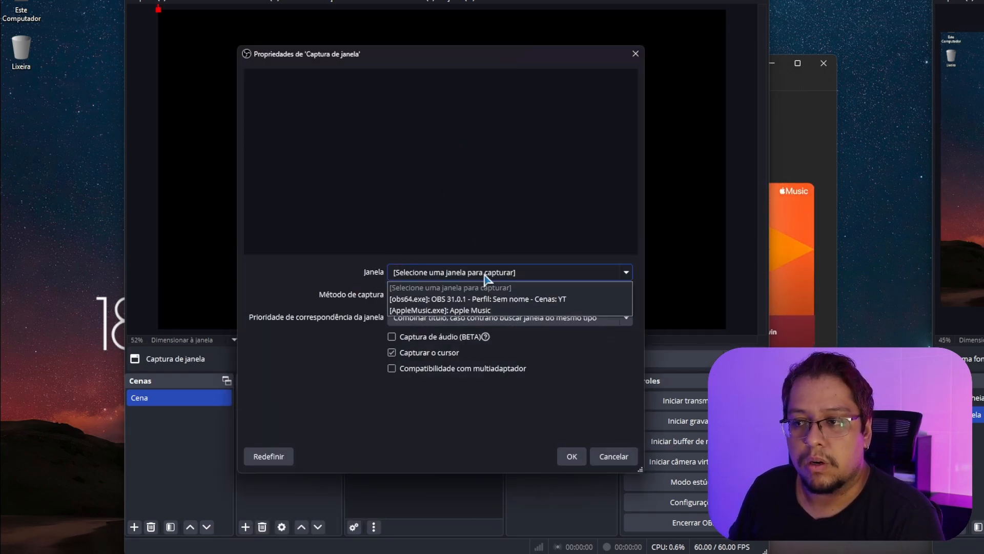
{"action": "left_click", "coordinate": [489, 310]}
{"action": "left_click", "coordinate": [572, 456]}
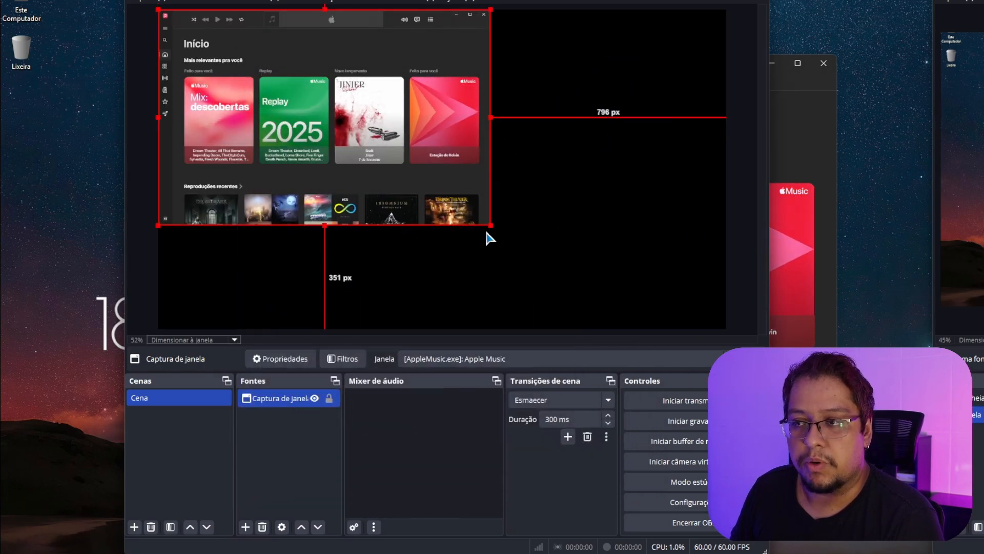
{"action": "left_click_drag", "start_coordinate": [491, 225], "coordinate": [656, 332]}
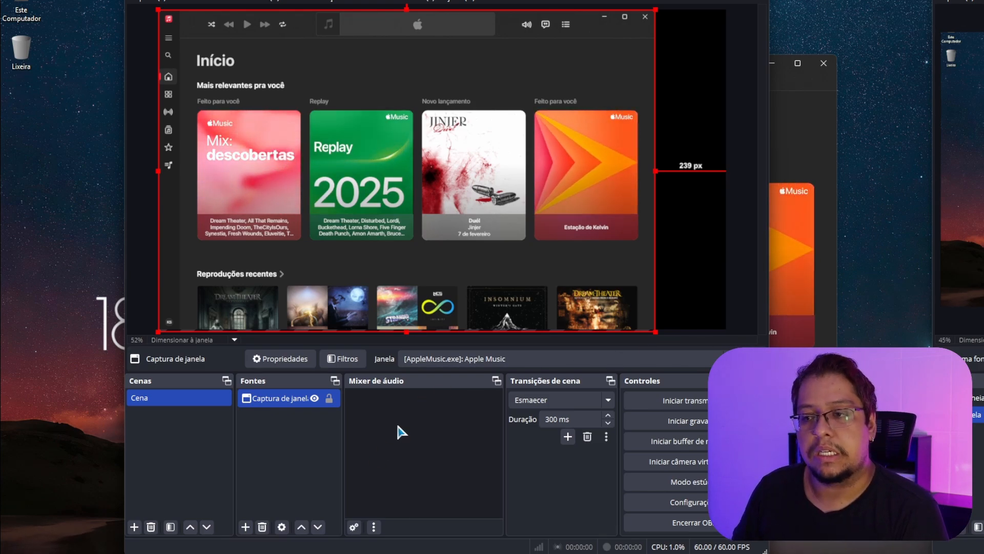
- Minimize and restore the Apple Music window to check how its capture responds in the preview
{"action": "left_click", "coordinate": [778, 66]}
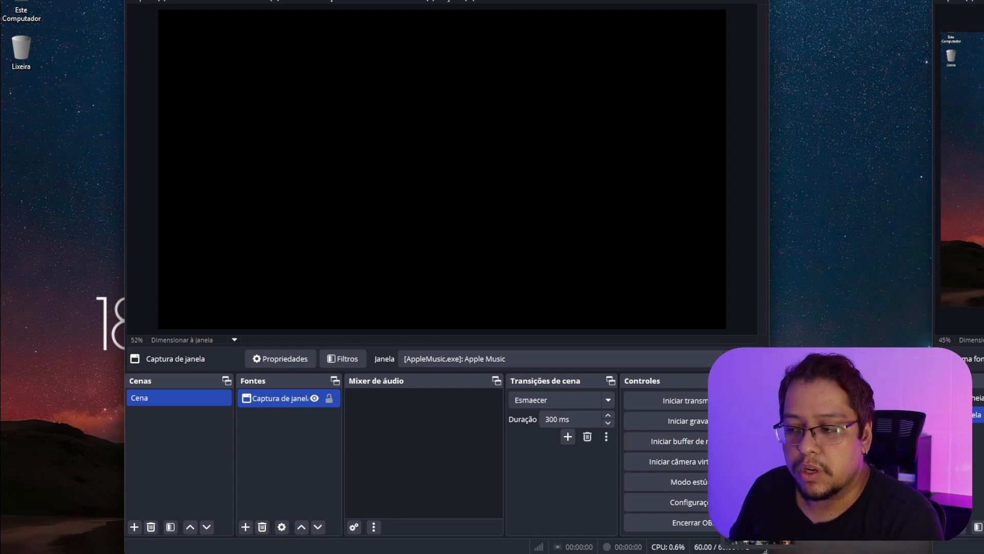
{"action": "left_click", "coordinate": [758, 542]}
{"action": "key", "text": "alt+Tab"}
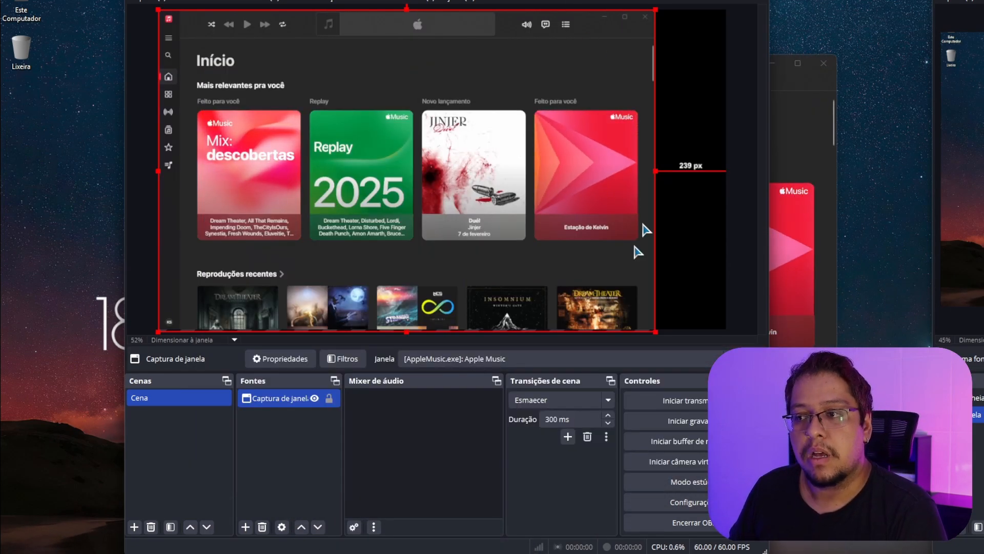
- Lock the window capture source, and minimize and restore Apple Music to check the locked capture
{"action": "left_click", "coordinate": [328, 399]}
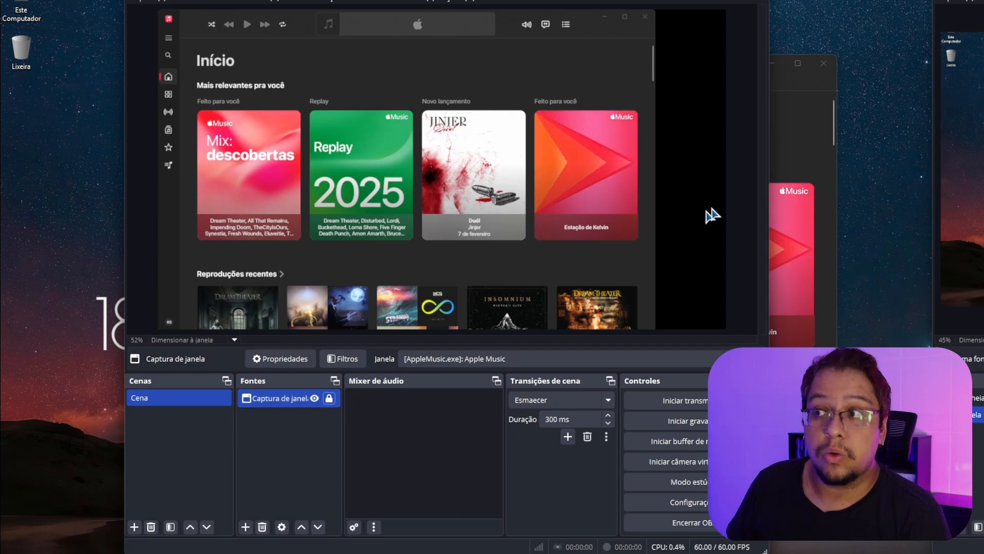
{"action": "left_click", "coordinate": [776, 68]}
{"action": "left_click", "coordinate": [772, 67]}
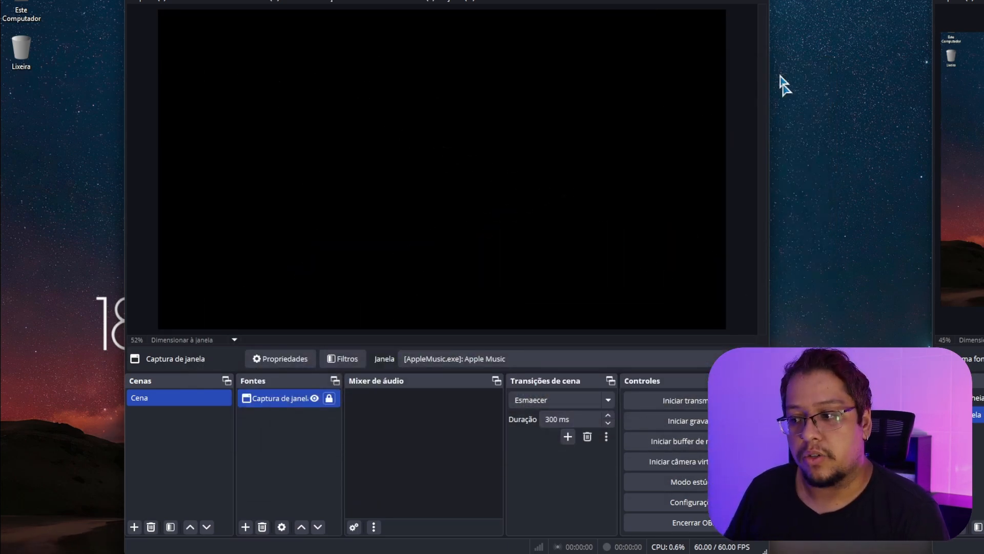
{"action": "left_click", "coordinate": [826, 547]}
{"action": "left_click", "coordinate": [541, 1]}
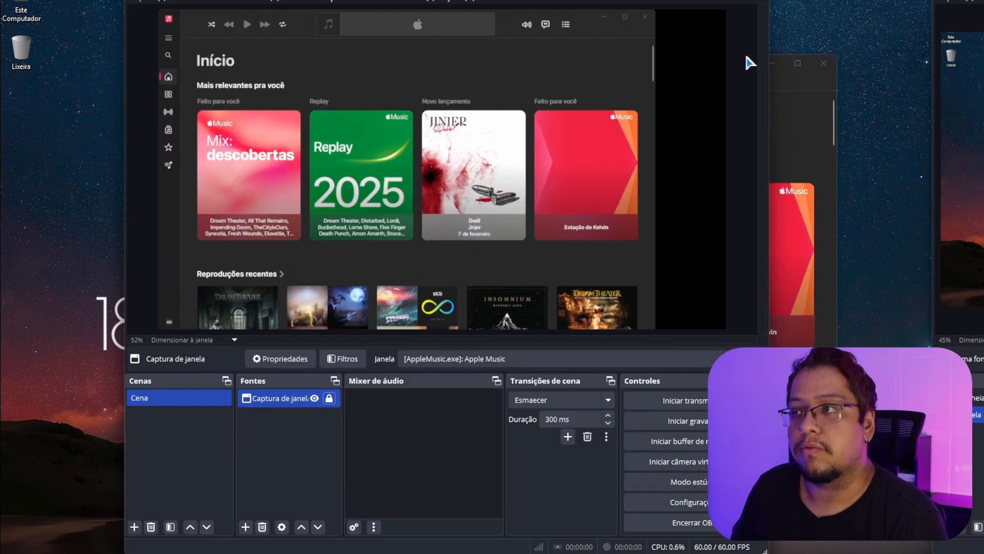
- Bring Apple Music forward and scroll its home page to check the live capture, and delete the window capture source
{"action": "left_click", "coordinate": [808, 94]}
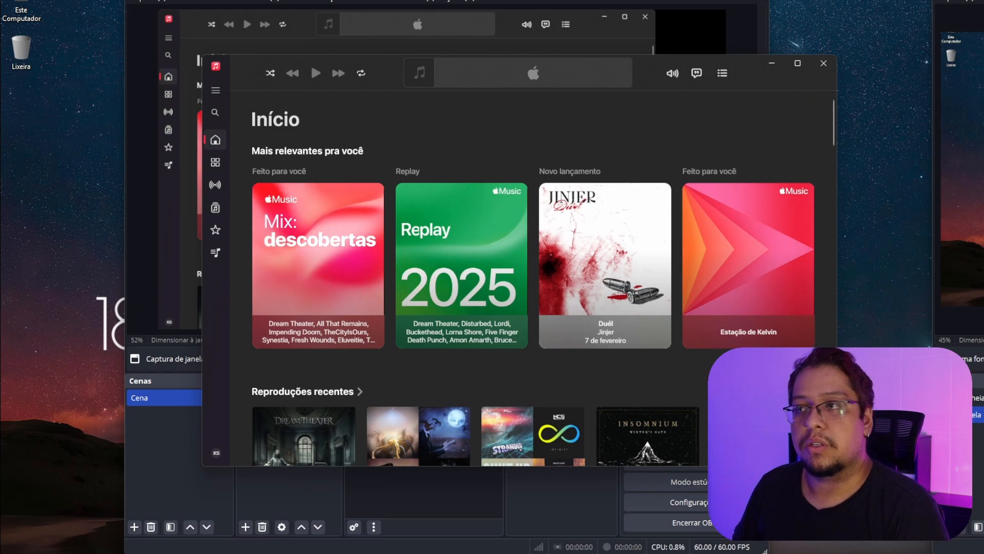
{"action": "key", "text": "alt+Tab"}
{"action": "scroll", "coordinate": [820, 117], "scroll_direction": "down", "scroll_amount": 2}
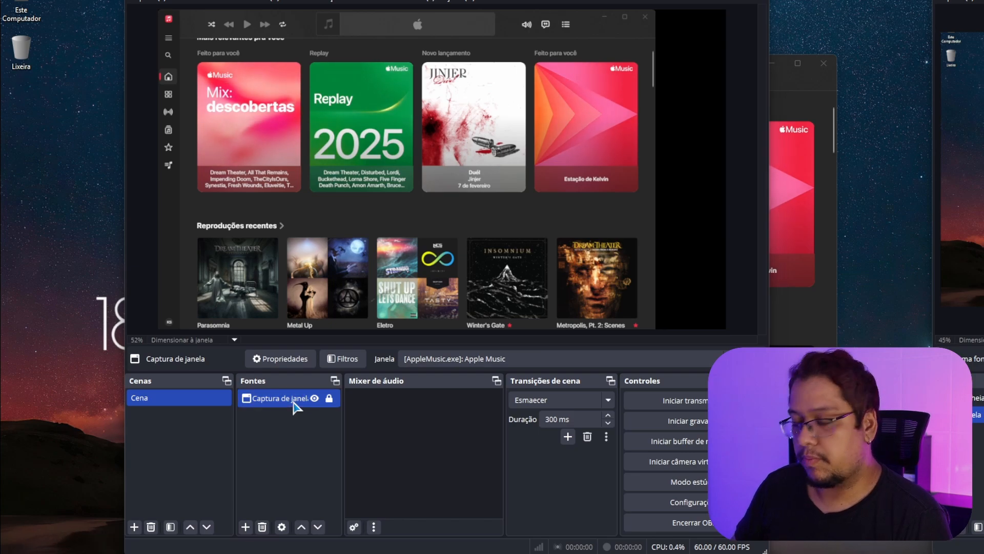
{"action": "key", "text": "Delete"}
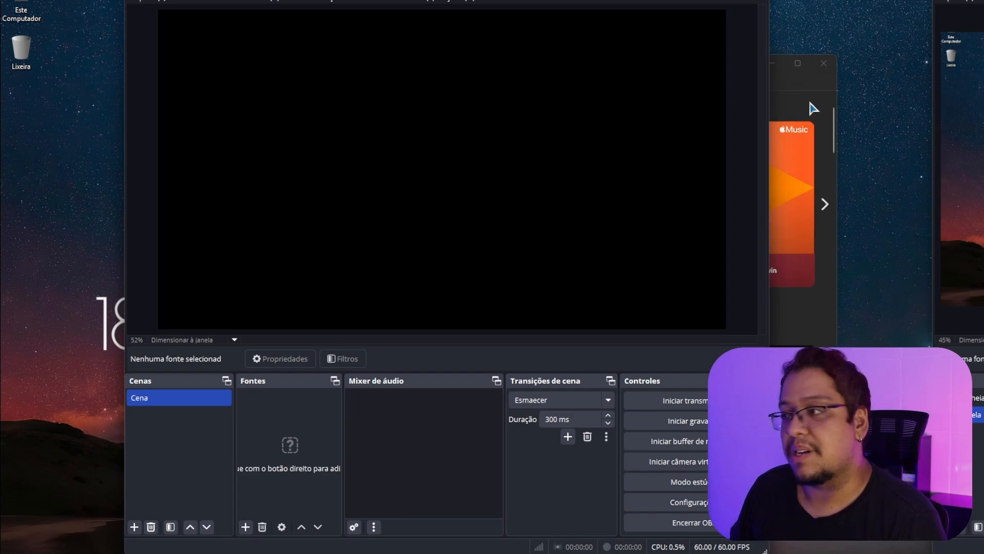
- Create another window capture source, minimize and restore Apple Music, and return to the source's properties
{"action": "left_click", "coordinate": [246, 527]}
{"action": "left_click", "coordinate": [359, 295]}
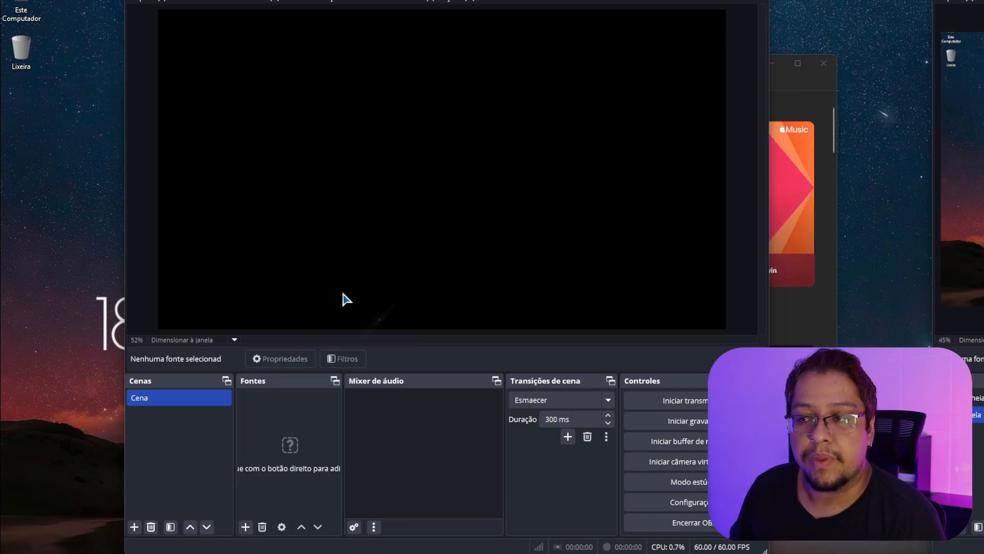
{"action": "left_click", "coordinate": [468, 340]}
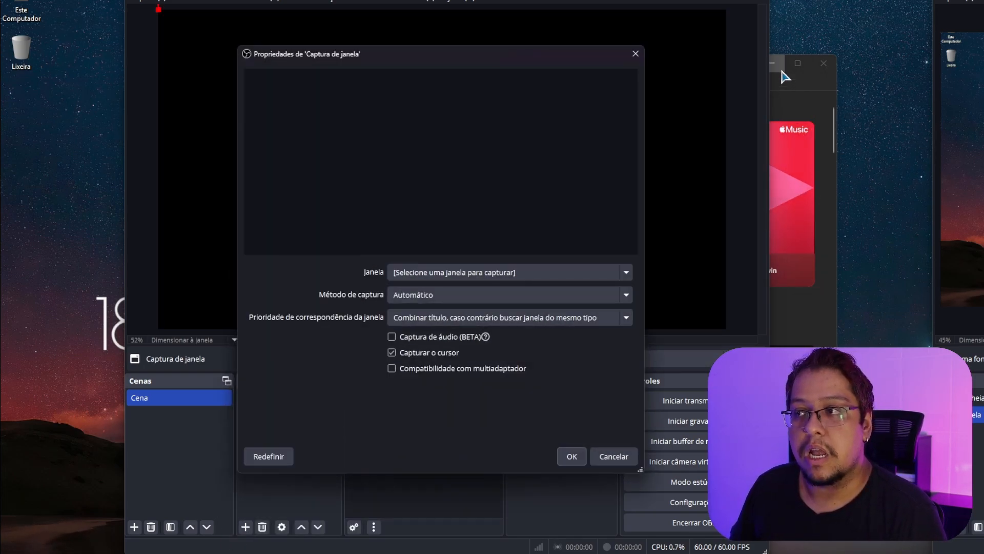
{"action": "left_click", "coordinate": [780, 72]}
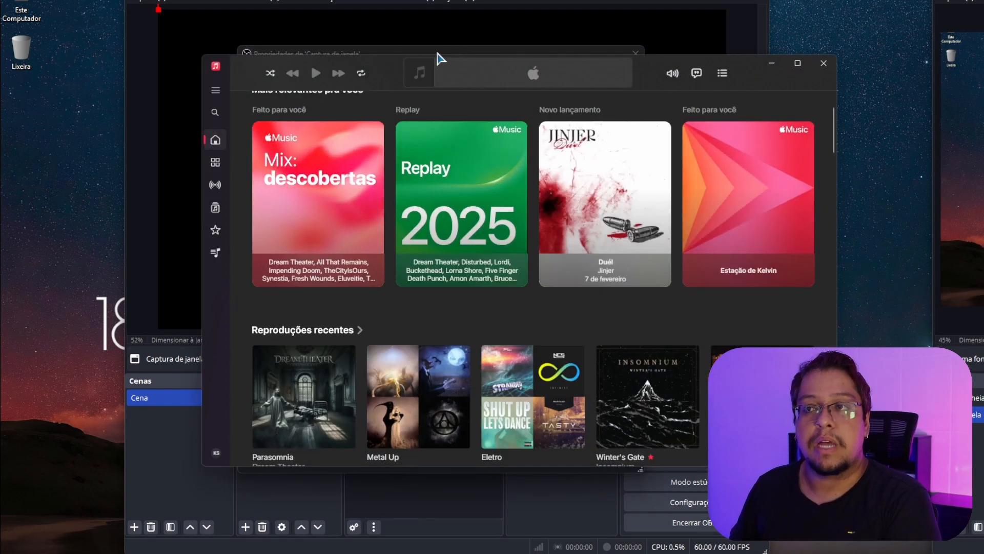
{"action": "left_click", "coordinate": [436, 50]}
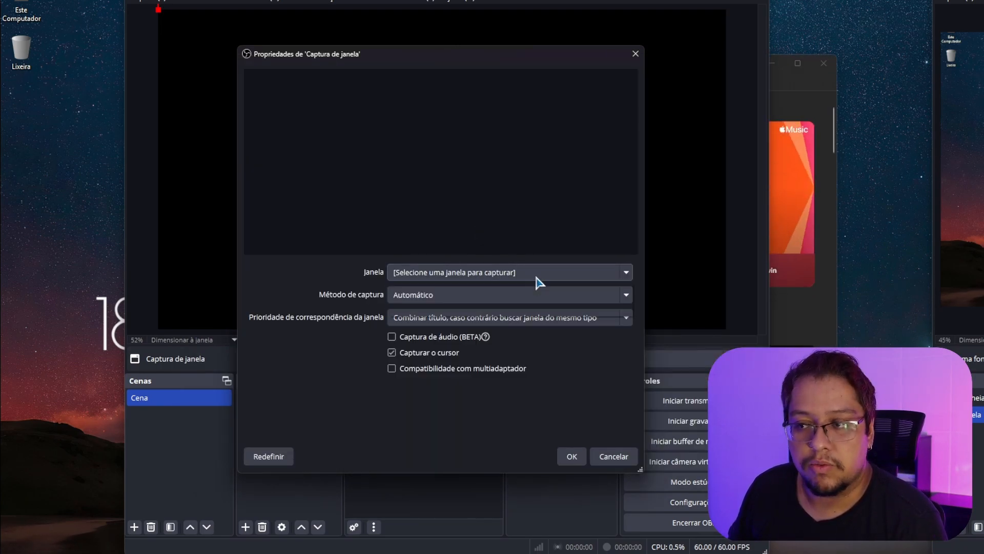
- Set Apple Music as the window to capture, accept the properties and fit the source to the canvas
{"action": "left_click", "coordinate": [510, 274]}
{"action": "left_click", "coordinate": [512, 311]}
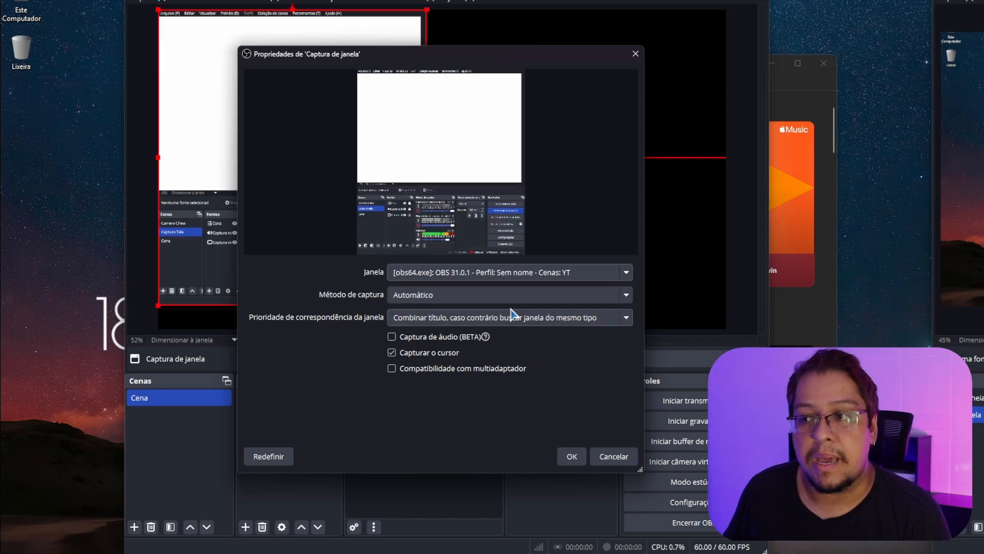
{"action": "left_click", "coordinate": [556, 274]}
{"action": "left_click", "coordinate": [561, 305]}
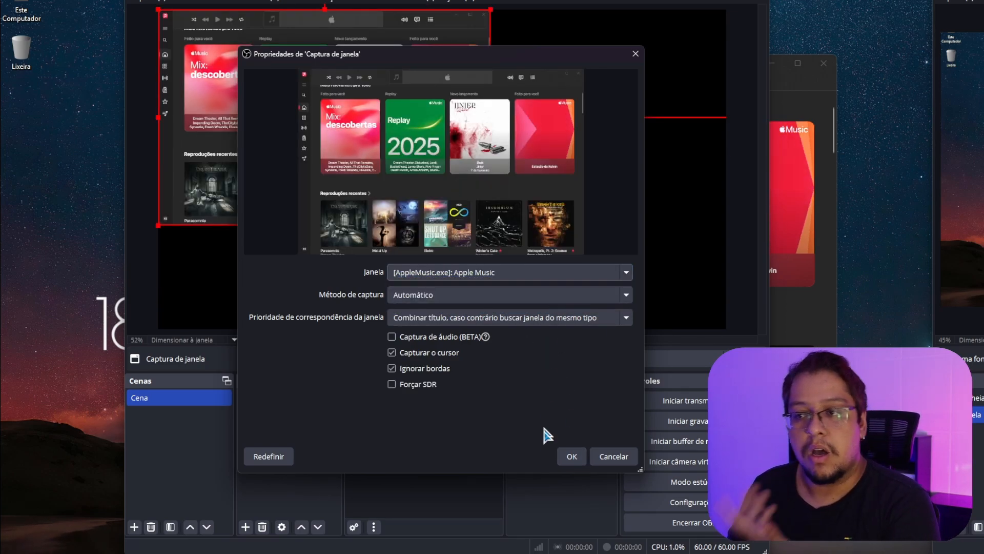
{"action": "left_click", "coordinate": [569, 457]}
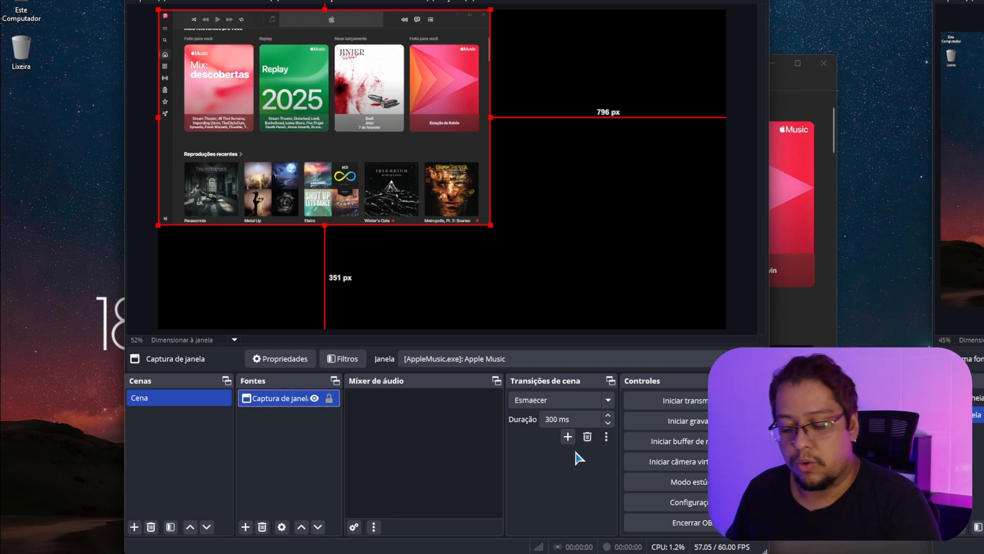
{"action": "key", "text": "ctrl+f"}
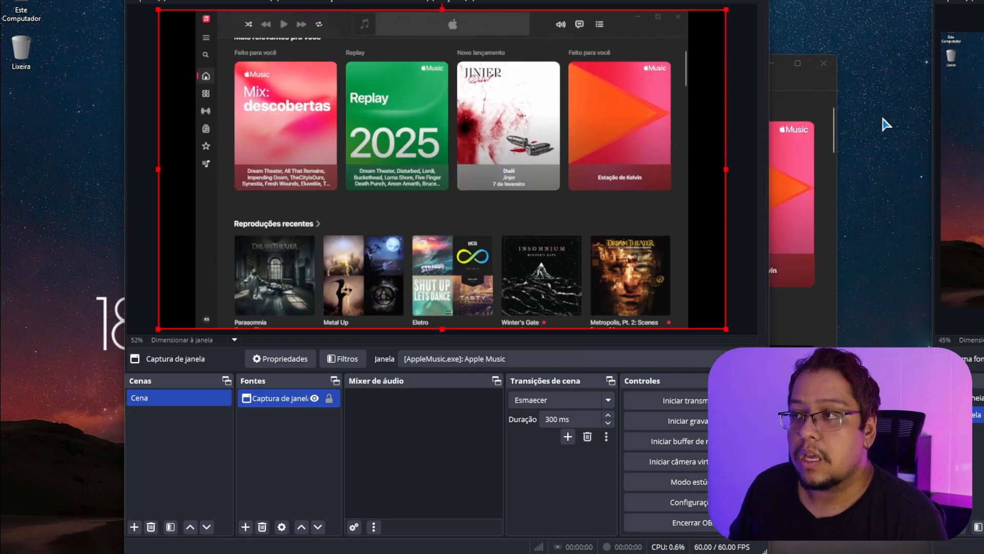
- Minimize and restore Apple Music to test the fitted capture, and remove the window capture source from the scene
{"action": "left_click", "coordinate": [777, 69]}
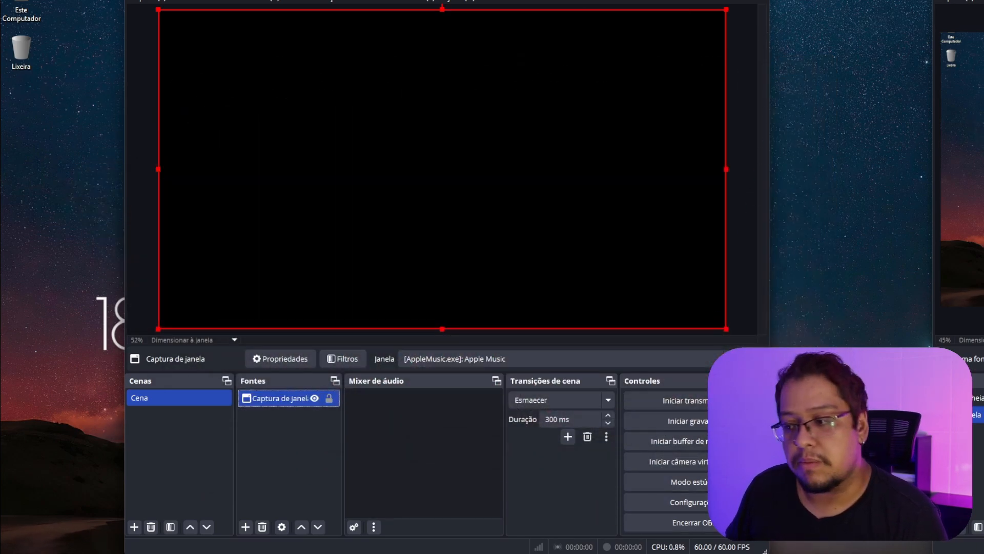
{"action": "key", "text": "alt+Tab"}
{"action": "left_click", "coordinate": [272, 405]}
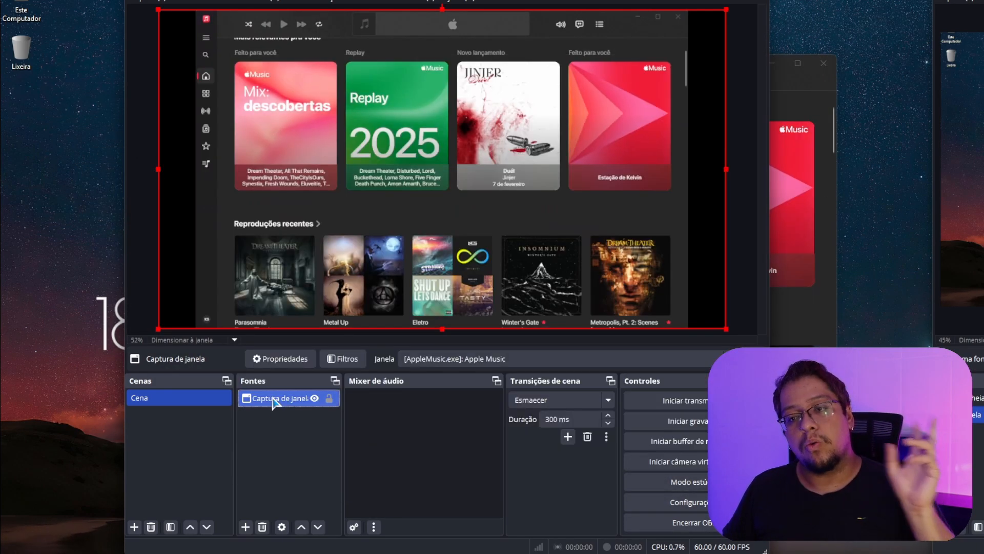
{"action": "key", "text": "Delete"}
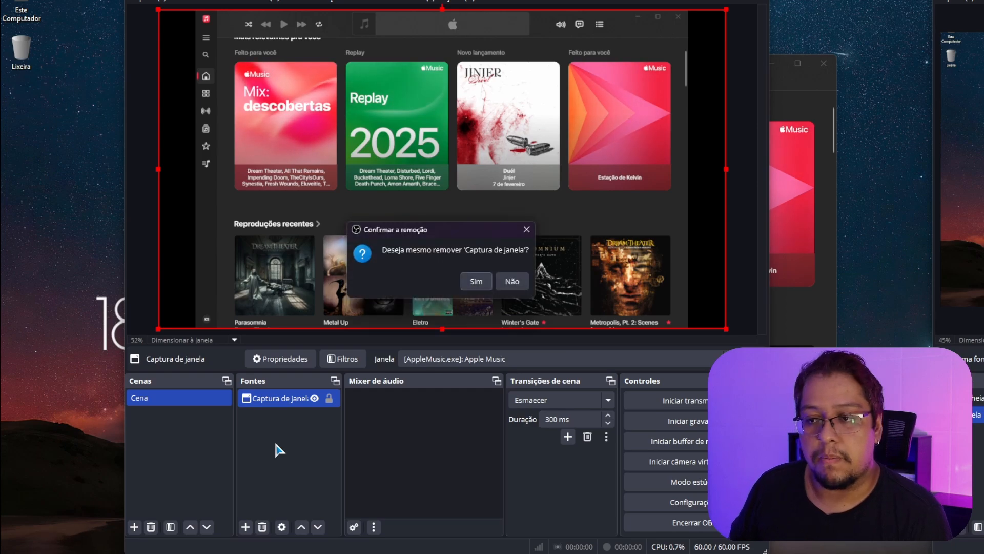
{"action": "key", "text": "Return"}
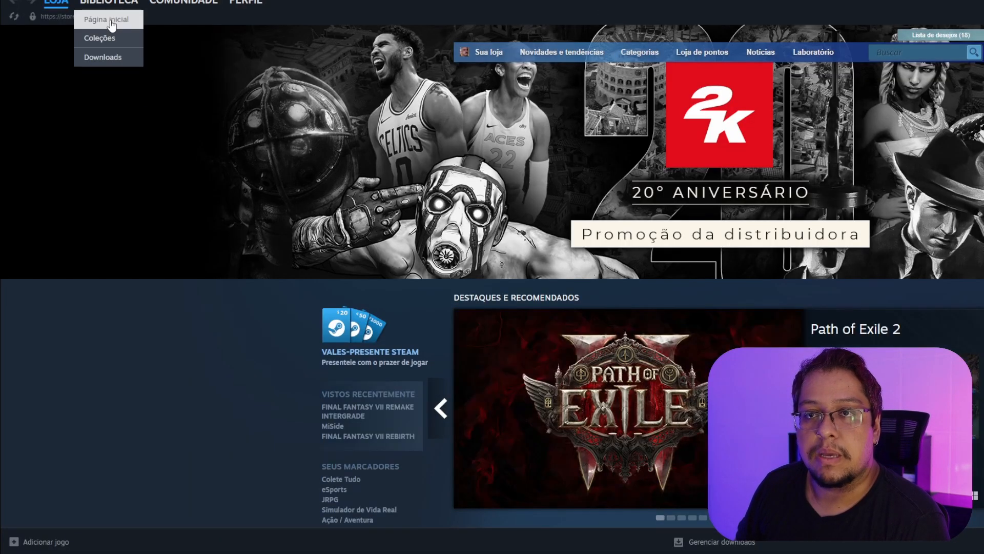
- Open the library's home page in Steam
{"action": "left_click", "coordinate": [105, 19]}
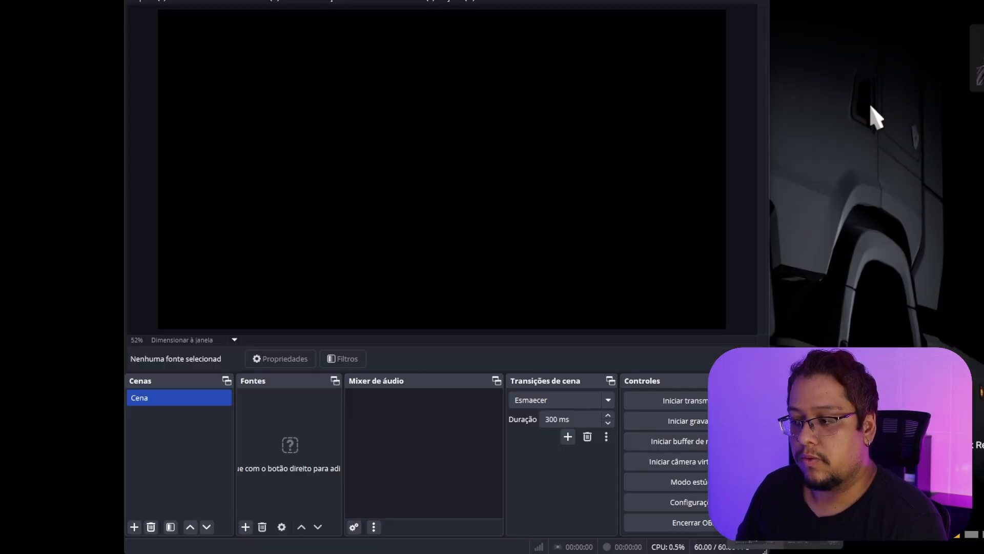
- Create a new game capture source in OBS Studio and move its properties dialog aside and back to see the game behind
{"action": "left_click", "coordinate": [246, 528]}
{"action": "left_click", "coordinate": [345, 311]}
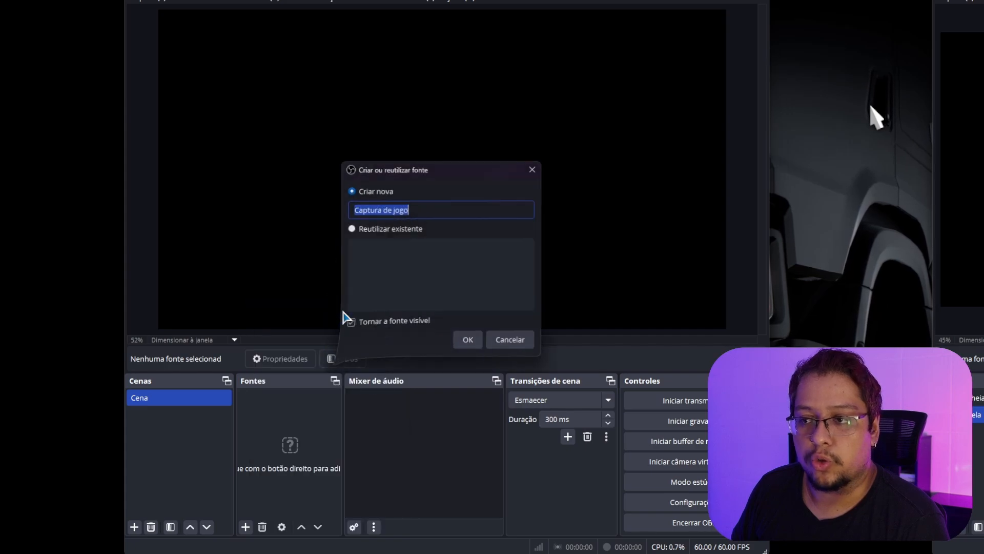
{"action": "left_click", "coordinate": [468, 340]}
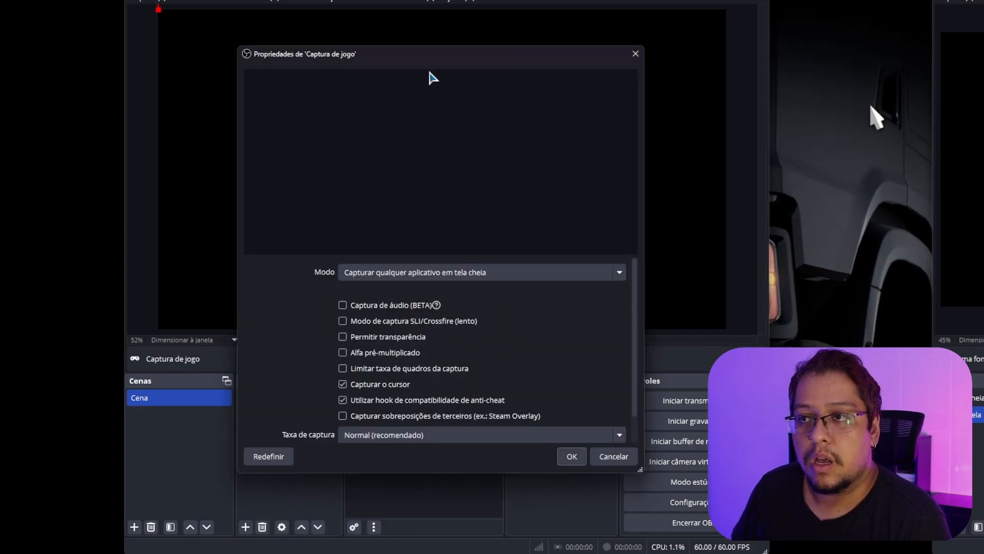
{"action": "left_click_drag", "start_coordinate": [425, 65], "coordinate": [896, 68]}
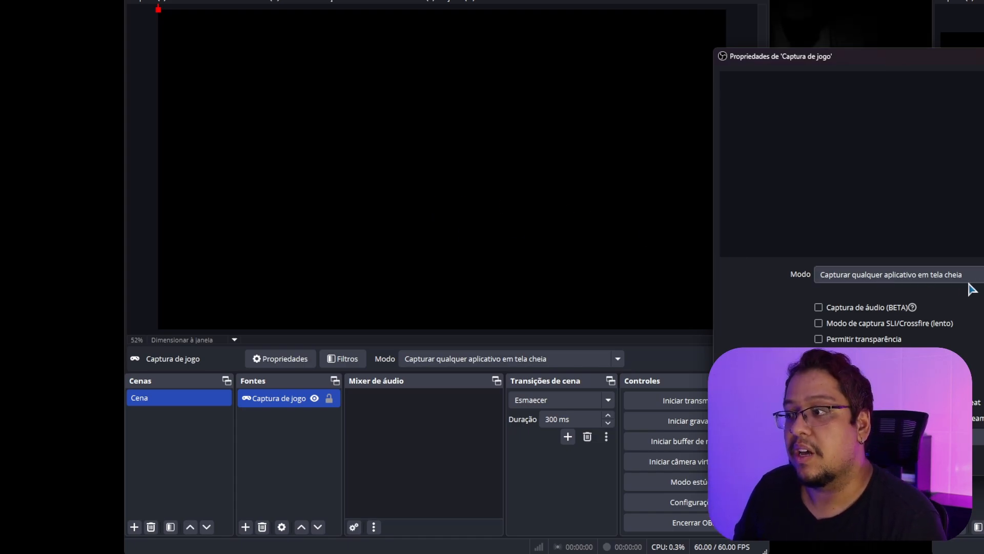
{"action": "left_click_drag", "start_coordinate": [929, 63], "coordinate": [549, 63]}
- Set the game capture mode to "Capturar janela específica" with Euro Truck Simulator 2 as the window, and accept the properties
{"action": "left_click", "coordinate": [546, 277]}
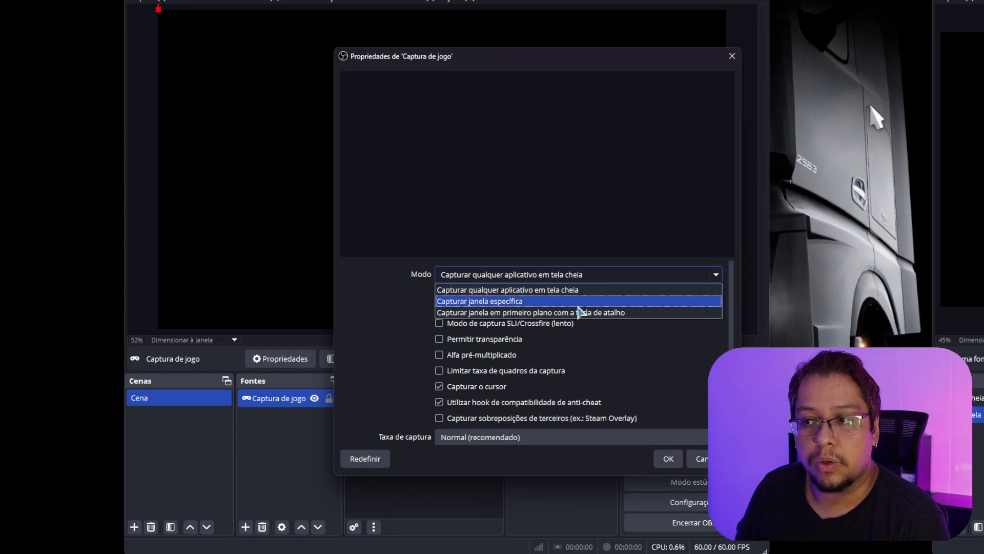
{"action": "left_click", "coordinate": [579, 304]}
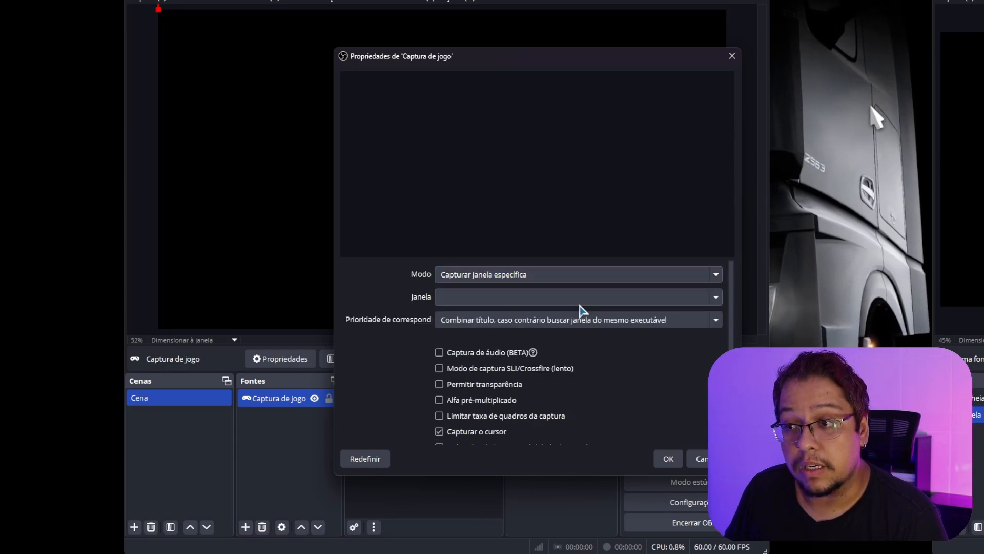
{"action": "left_click", "coordinate": [715, 300]}
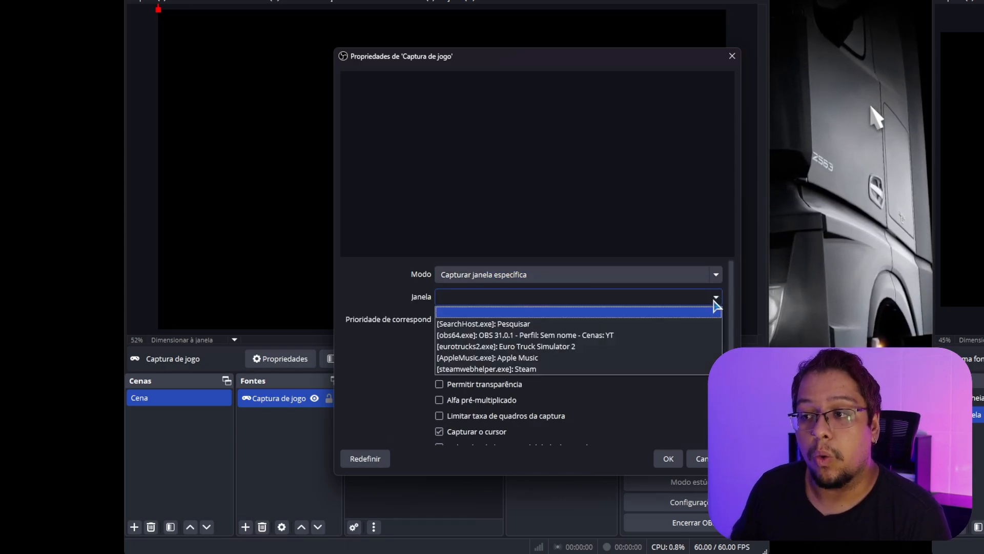
{"action": "left_click", "coordinate": [549, 347]}
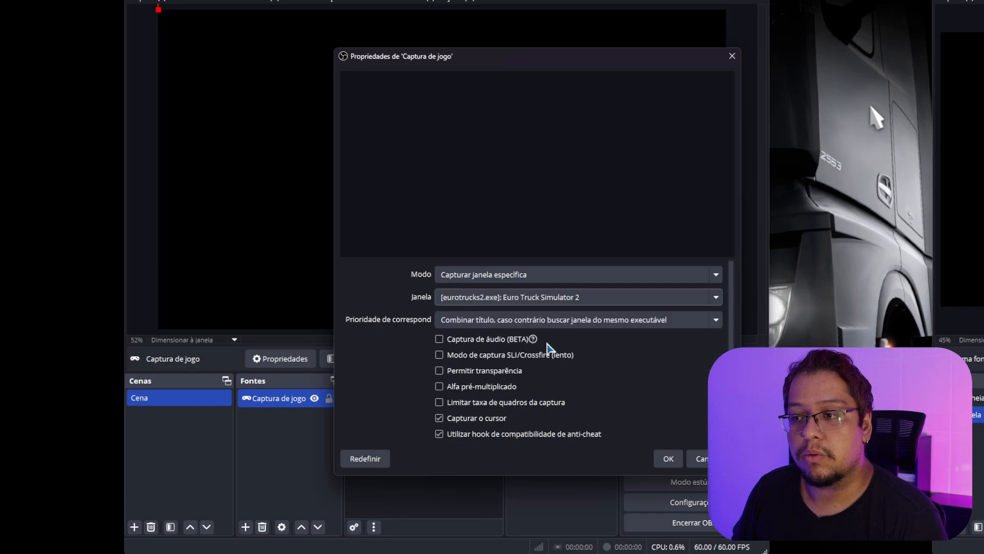
{"action": "left_click", "coordinate": [676, 460]}
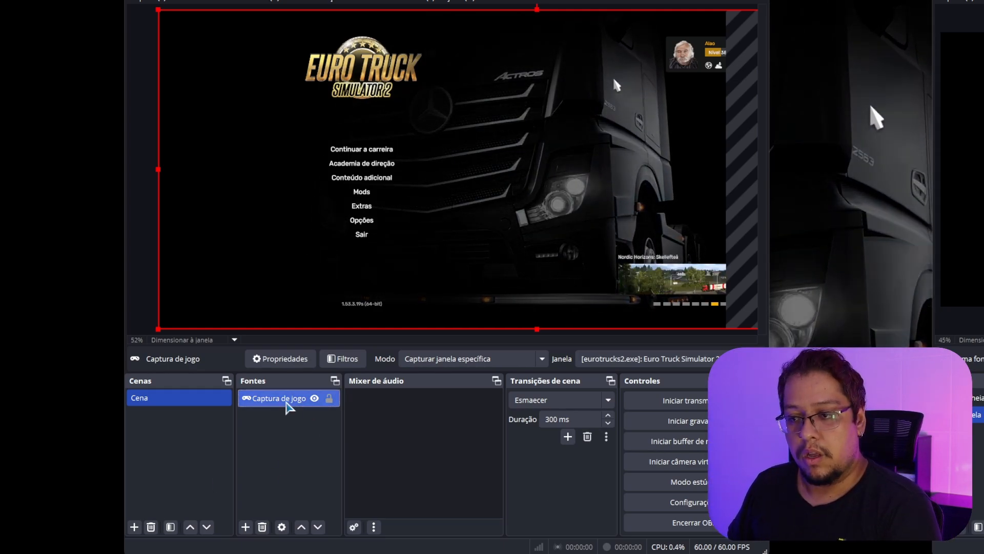
- Delete the game capture source from the scene
{"action": "key", "text": "Delete"}
{"action": "key", "text": "Return"}
- Add a new game capture source named "Captura de jogo" to the scene
{"action": "left_click", "coordinate": [245, 526]}
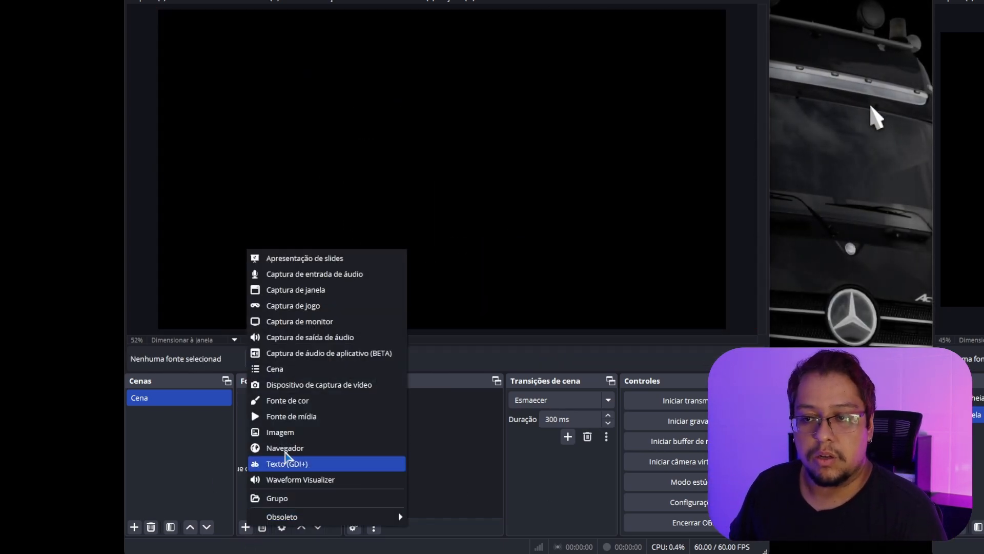
{"action": "left_click", "coordinate": [318, 305]}
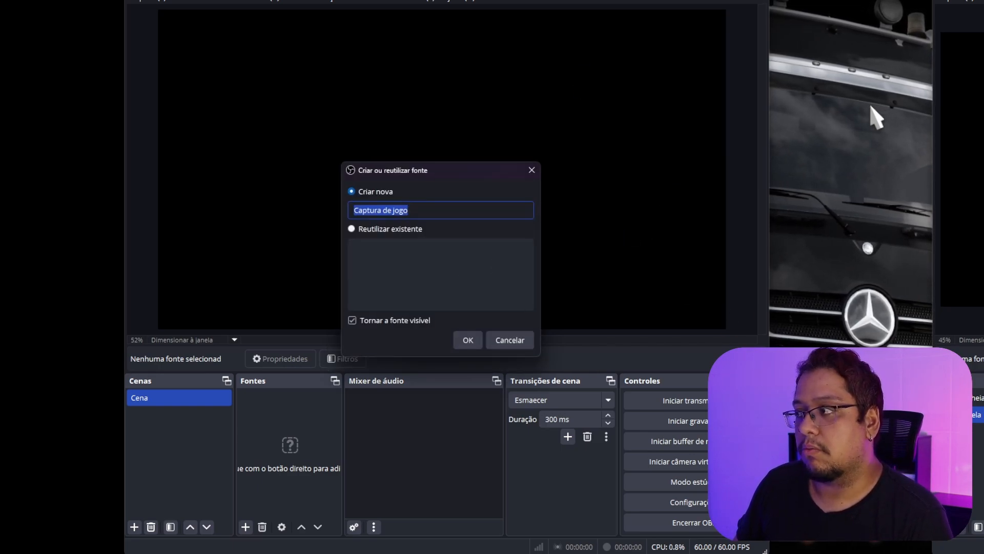
{"action": "left_click", "coordinate": [468, 340]}
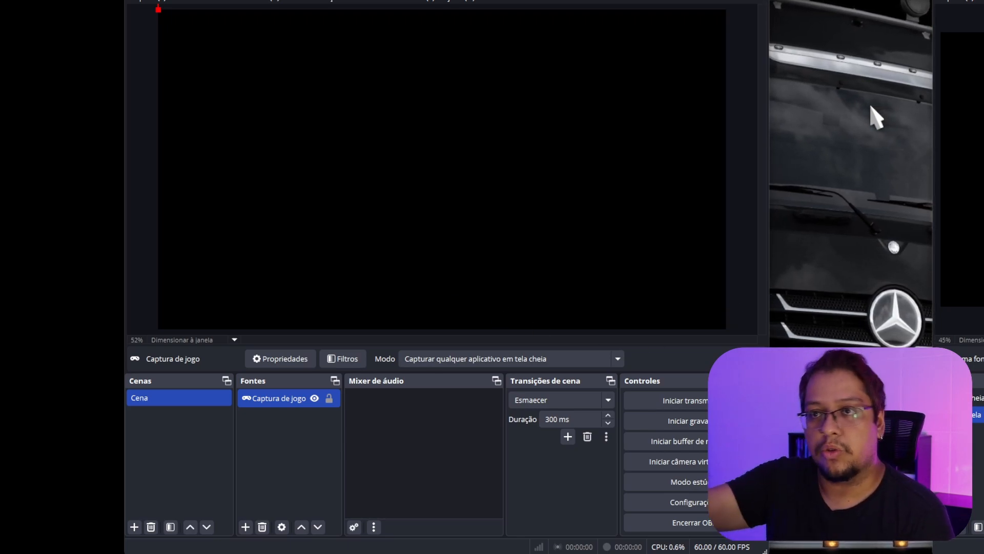
- Set the game capture to "Capturar janela específica" for Euro Truck Simulator 2, fit it to the canvas and switch windows
{"action": "left_click", "coordinate": [496, 362]}
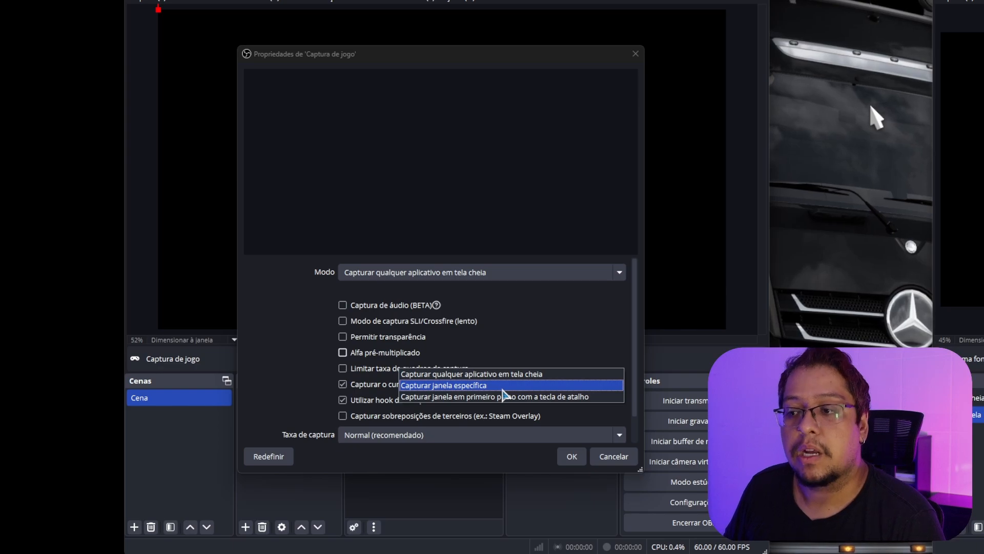
{"action": "left_click", "coordinate": [503, 277]}
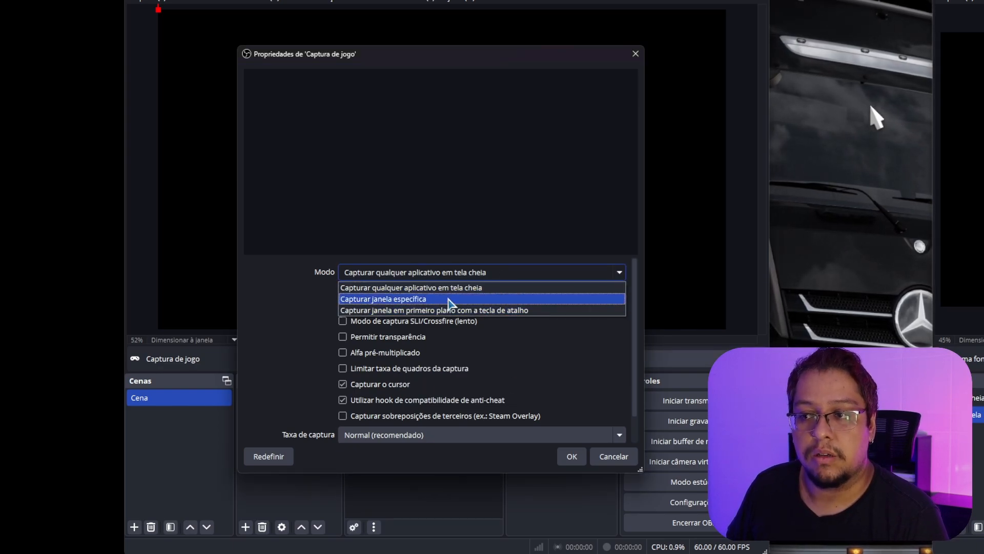
{"action": "left_click", "coordinate": [449, 299]}
{"action": "left_click", "coordinate": [502, 294]}
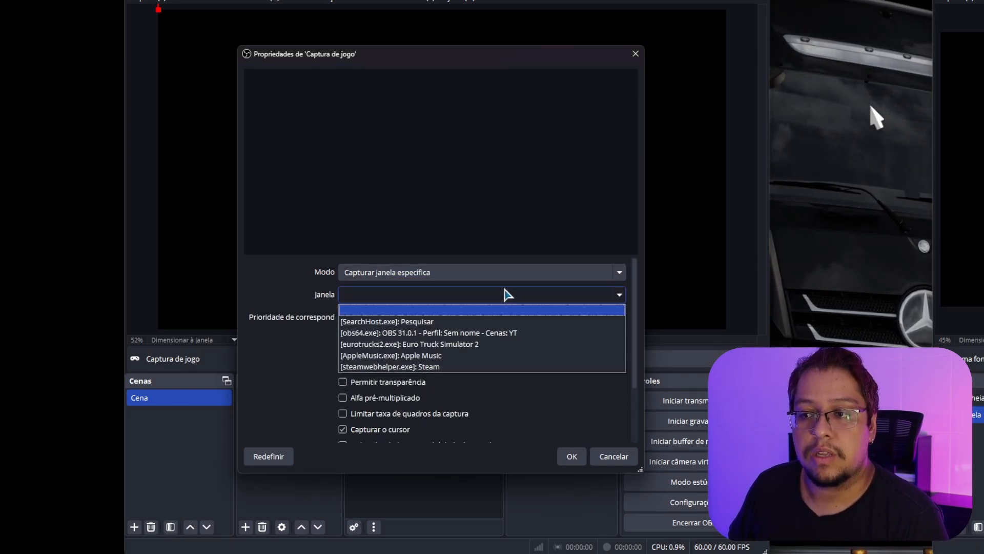
{"action": "left_click", "coordinate": [468, 346]}
{"action": "left_click", "coordinate": [572, 456]}
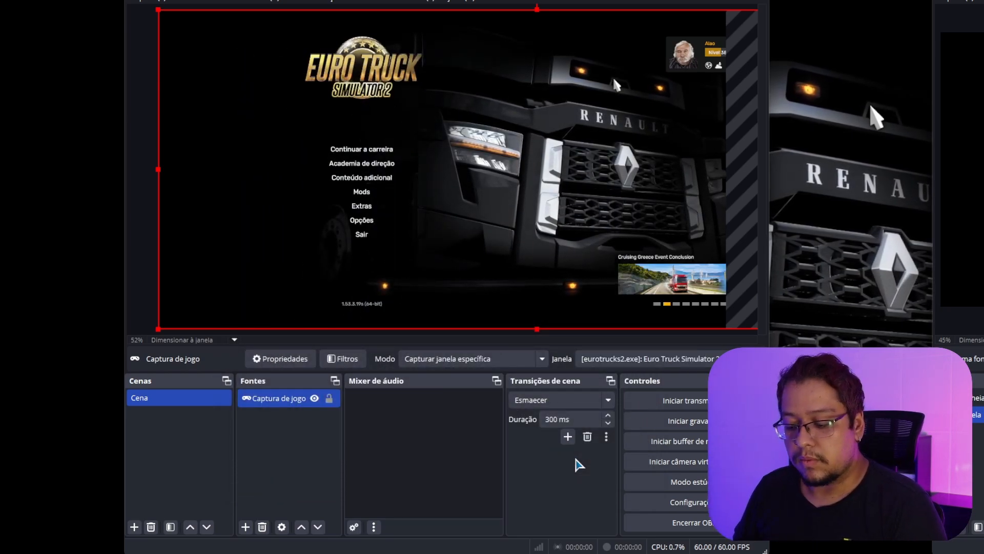
{"action": "key", "text": "ctrl+f"}
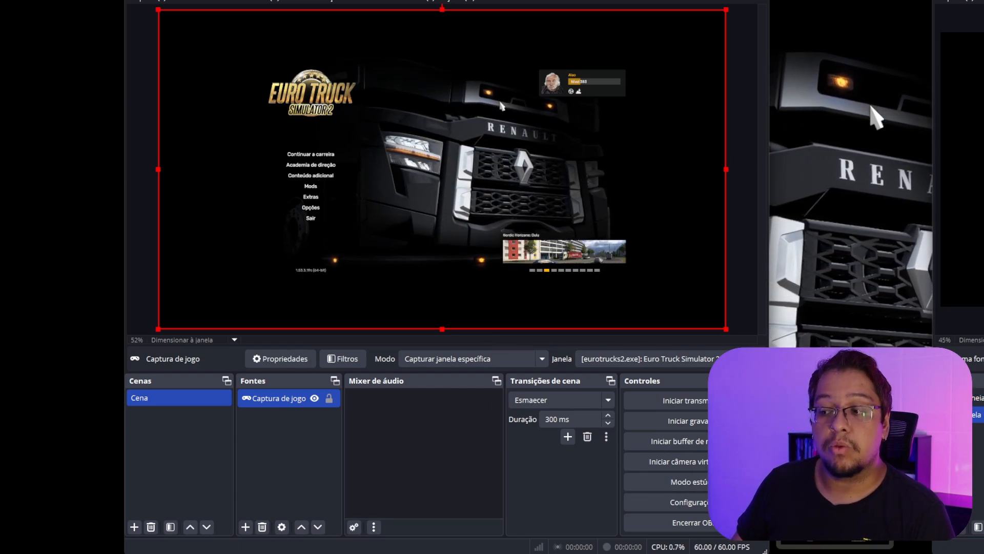
{"action": "key", "text": "alt+Tab"}
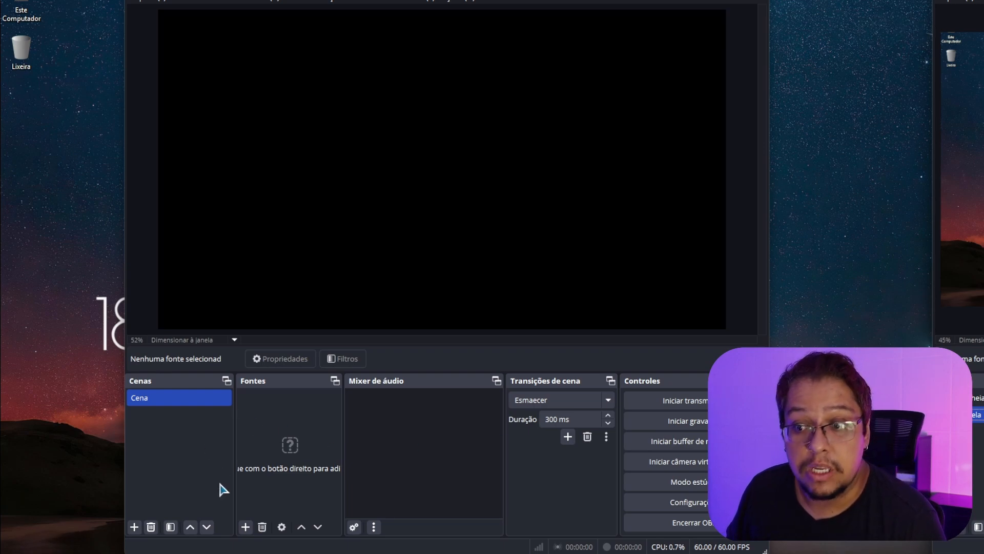
- Add a new monitor capture source named "Captura de monitor" and accept its default properties
{"action": "left_click", "coordinate": [245, 526]}
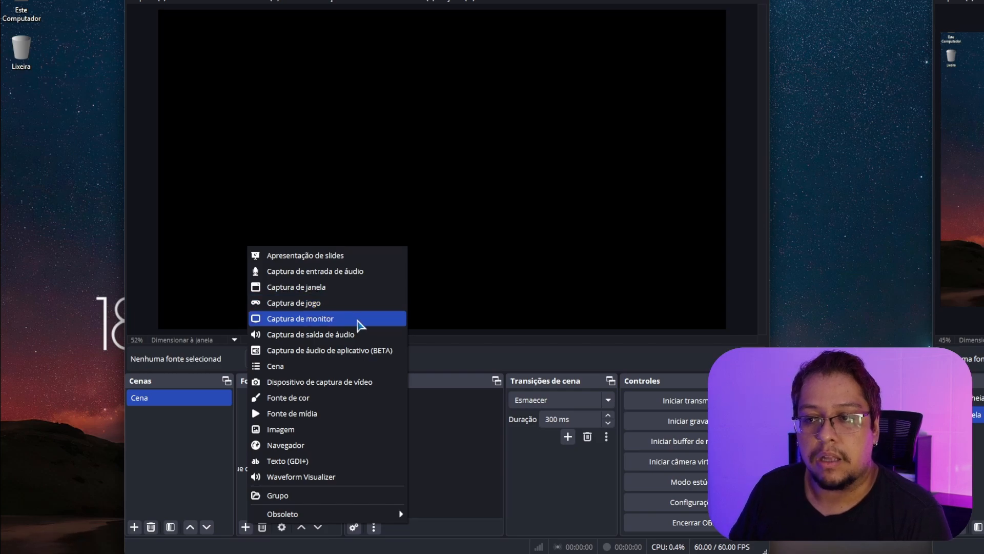
{"action": "left_click", "coordinate": [341, 320]}
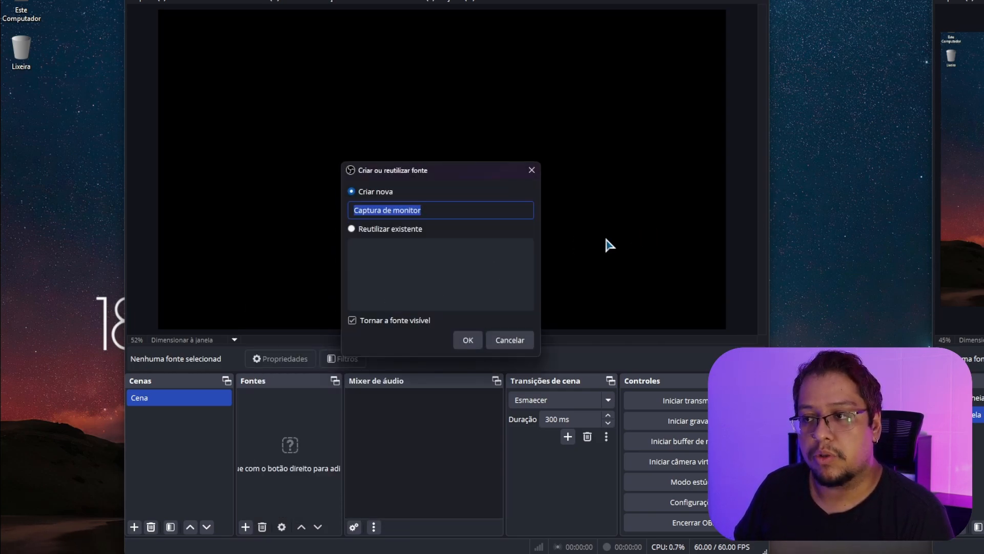
{"action": "left_click", "coordinate": [468, 339]}
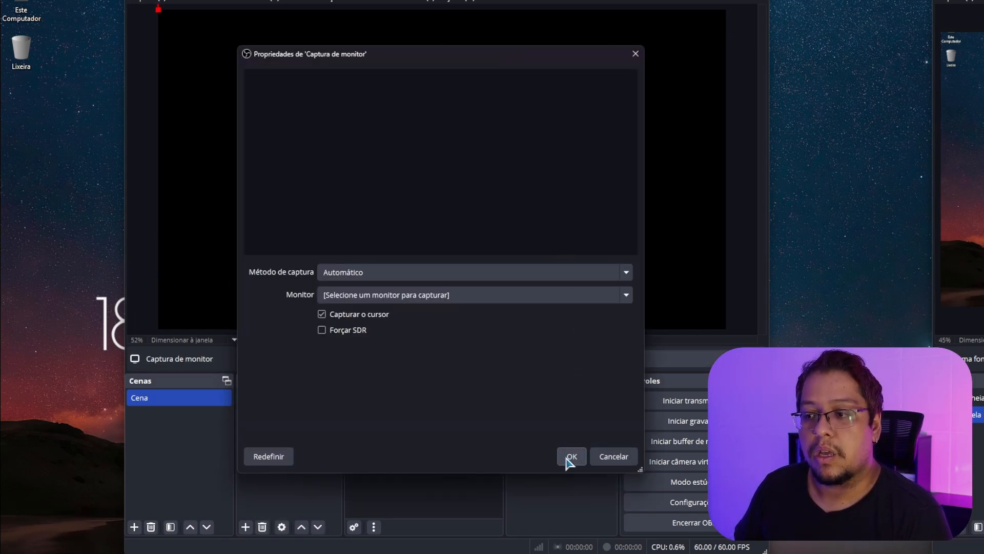
{"action": "left_click", "coordinate": [570, 456]}
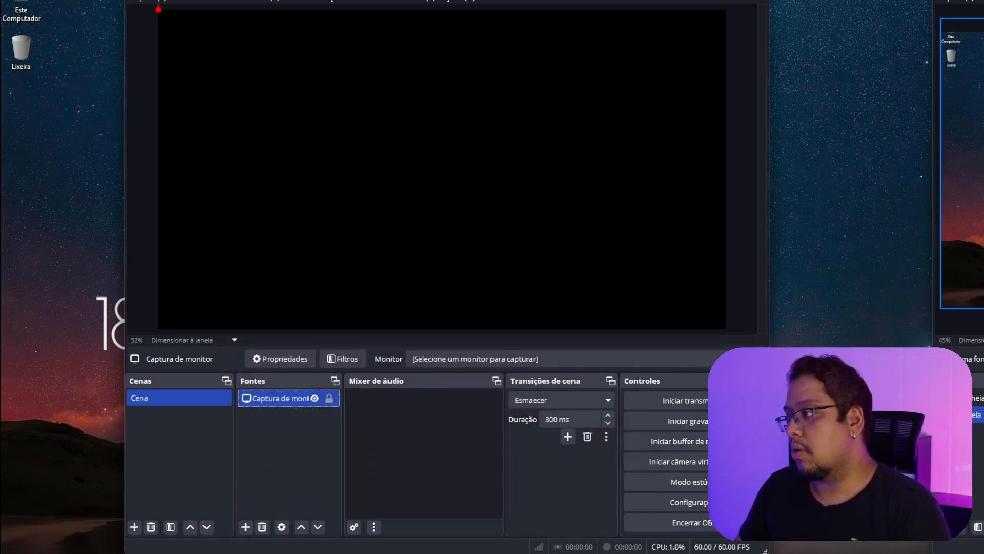
- Set the captured monitor to "LG ULTRAWIDE: 2560x1080 @ 0.0 (Monitor principal)" and fit the capture to the canvas
{"action": "left_click", "coordinate": [520, 365]}
{"action": "left_click", "coordinate": [493, 389]}
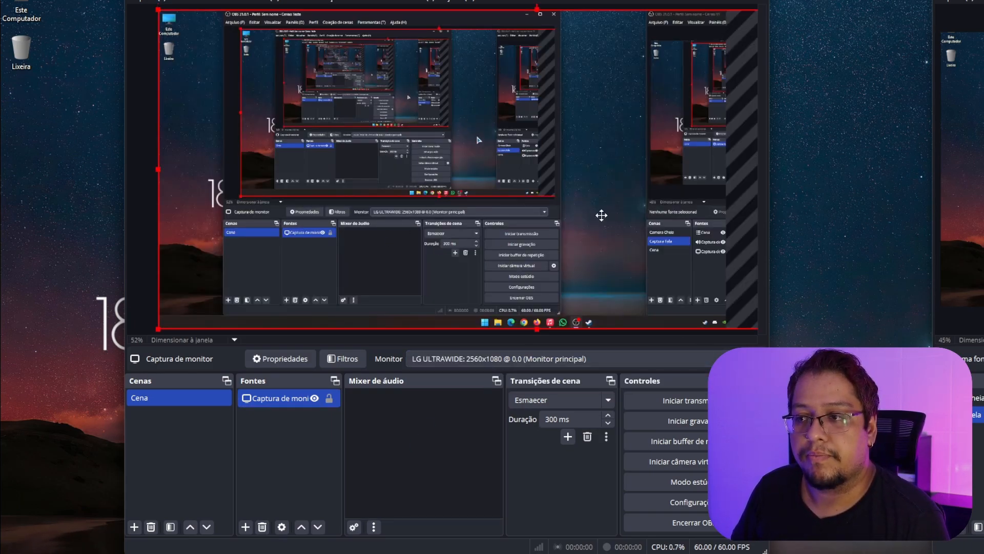
{"action": "mouse_move", "coordinate": [601, 215]}
{"action": "left_mouse_down"}
{"action": "mouse_move", "coordinate": [355, 206]}
{"action": "mouse_move", "coordinate": [503, 213]}
{"action": "mouse_move", "coordinate": [600, 204]}
{"action": "mouse_move", "coordinate": [622, 215]}
{"action": "mouse_move", "coordinate": [583, 204]}
{"action": "mouse_move", "coordinate": [588, 220]}
{"action": "left_mouse_up"}
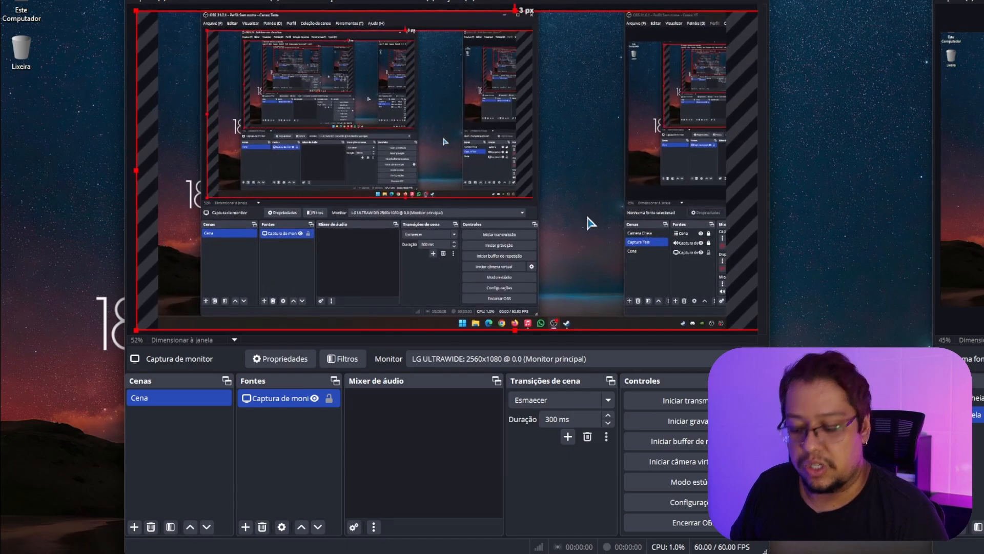
{"action": "key", "text": "ctrl+f"}
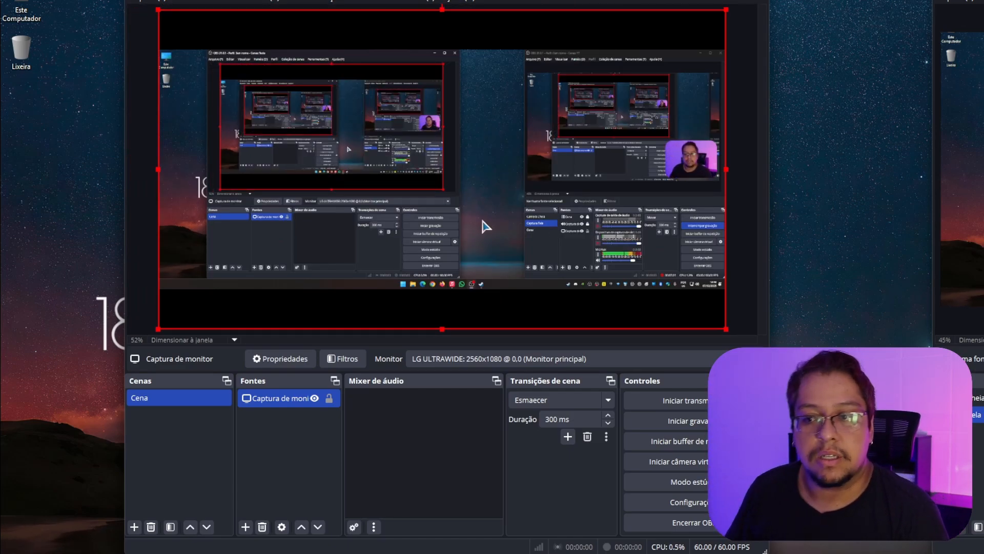
- Delete the monitor capture source from the scene
{"action": "left_click", "coordinate": [292, 482]}
{"action": "left_click", "coordinate": [281, 401]}
{"action": "key", "text": "Delete"}
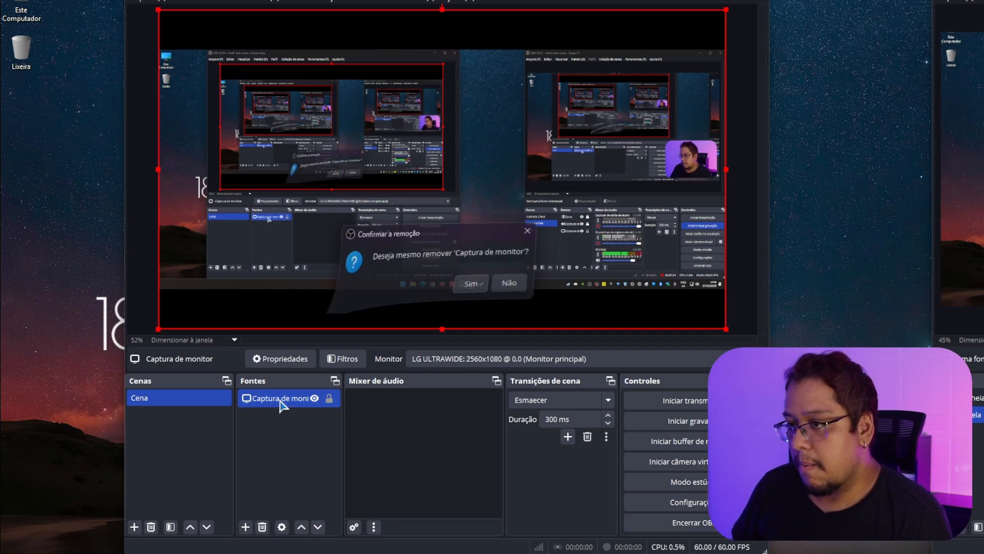
{"action": "key", "text": "Return"}
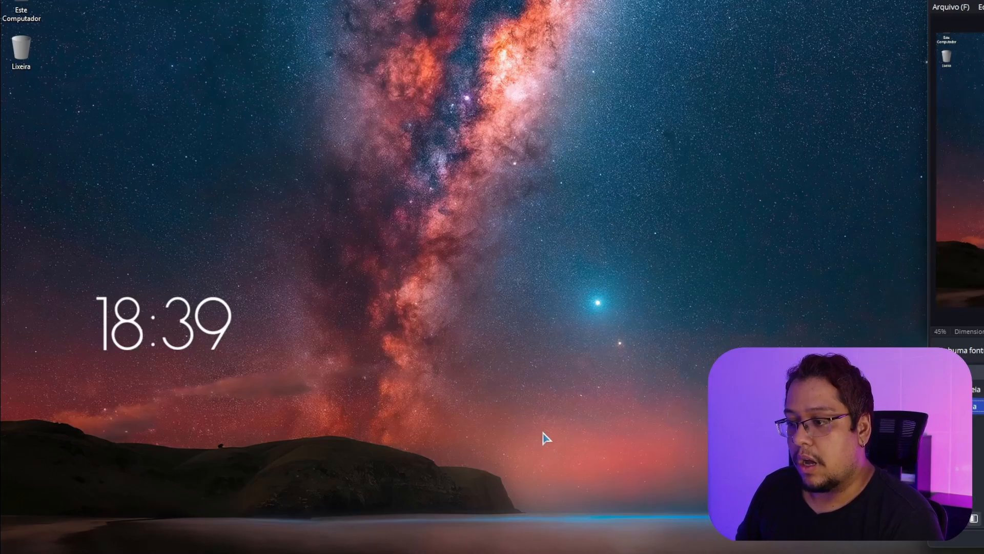
- Open the "Elementos gráficos" page of the display settings in Windows Settings
{"action": "key", "text": "super"}
{"action": "key", "text": "super+i"}
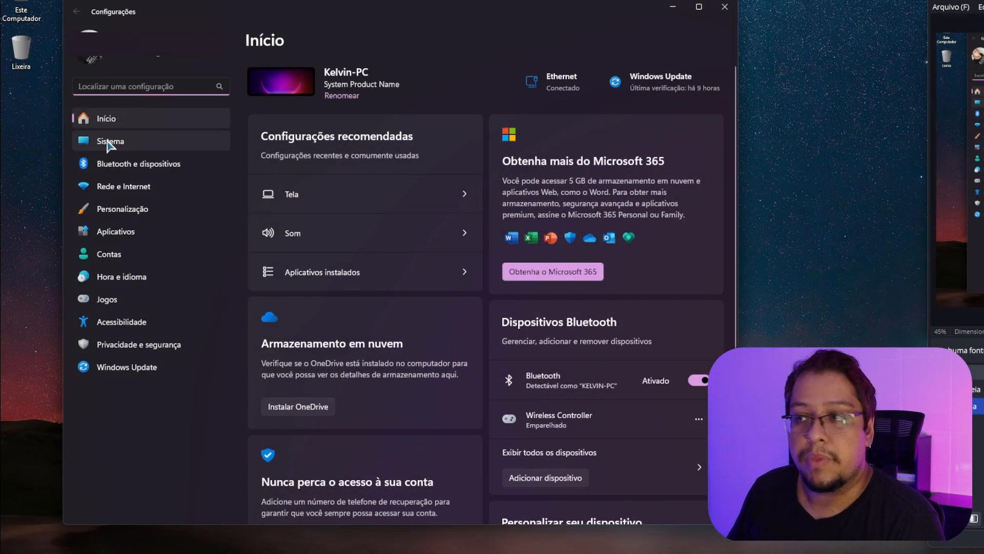
{"action": "left_click", "coordinate": [109, 146]}
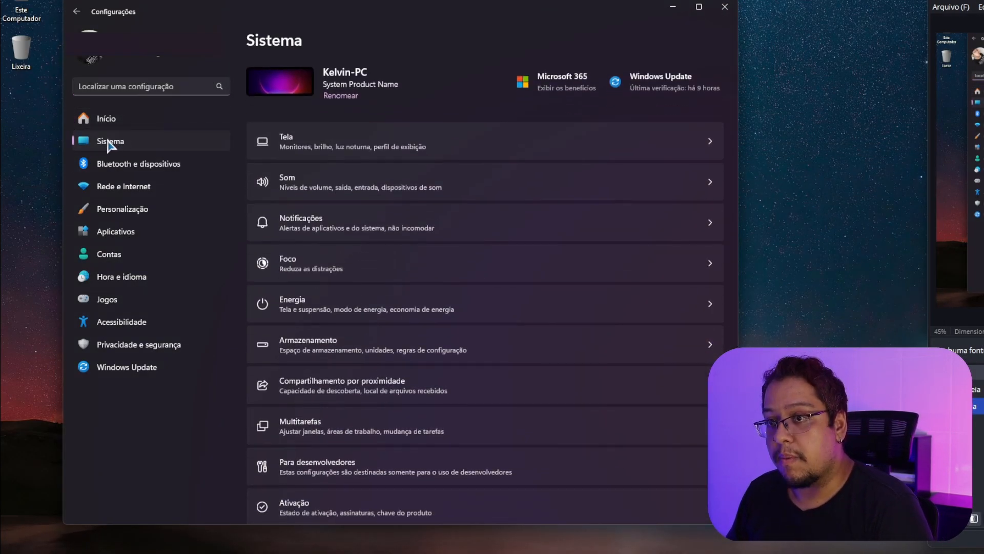
{"action": "left_click", "coordinate": [331, 150]}
{"action": "scroll", "coordinate": [403, 314], "scroll_direction": "down", "scroll_amount": 2}
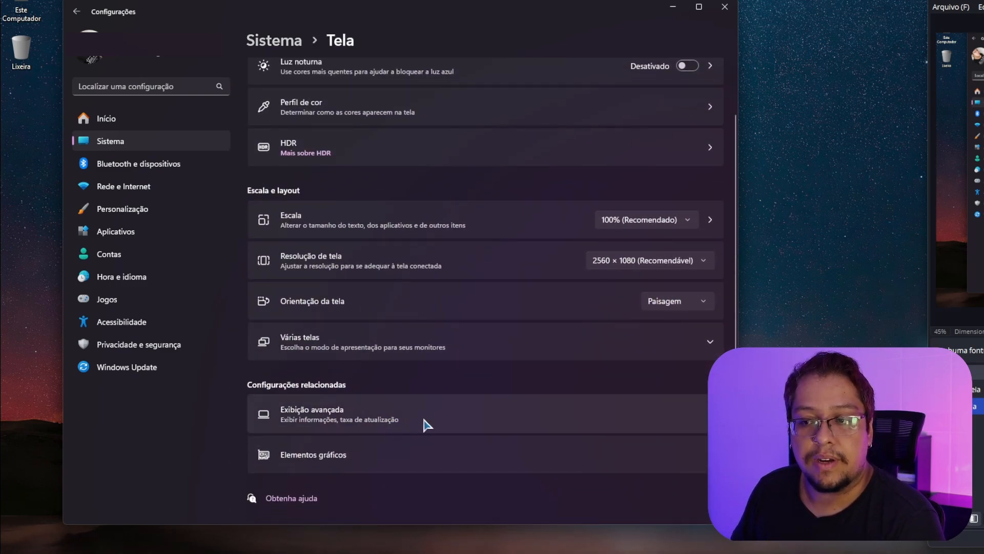
{"action": "left_click", "coordinate": [401, 458]}
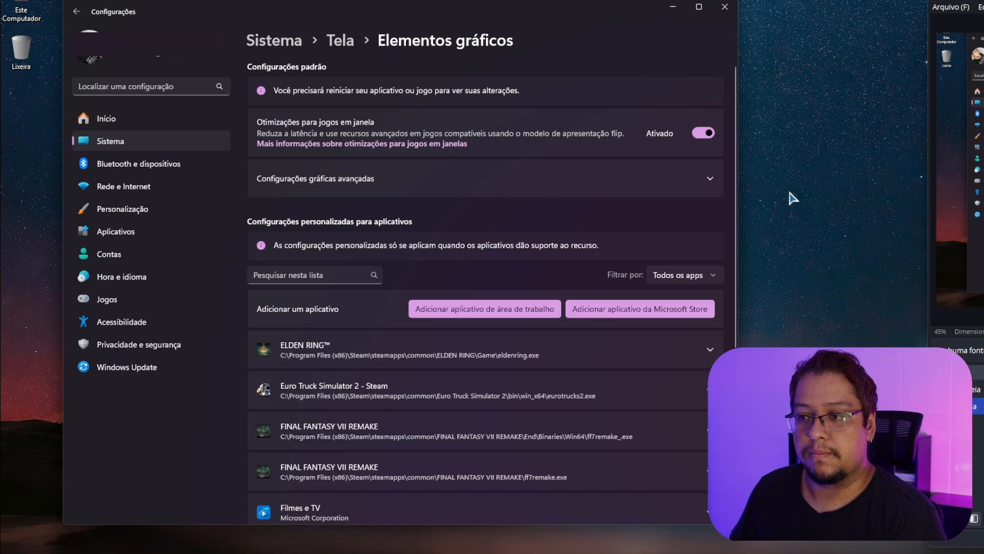
- Add the desktop application obs64 from the obs-studio\bin\64bit folder to the custom graphics settings list
{"action": "left_click", "coordinate": [483, 311]}
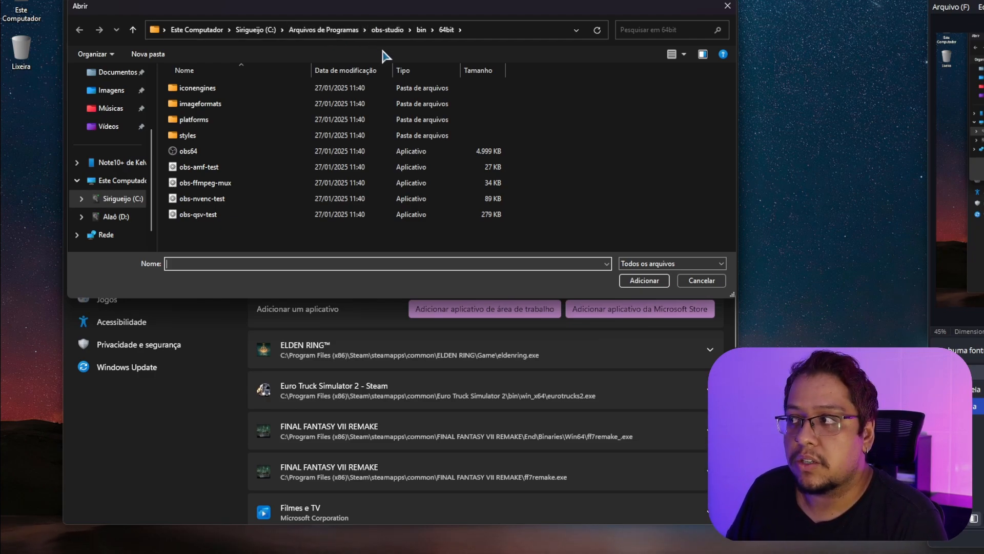
{"action": "left_click", "coordinate": [188, 151]}
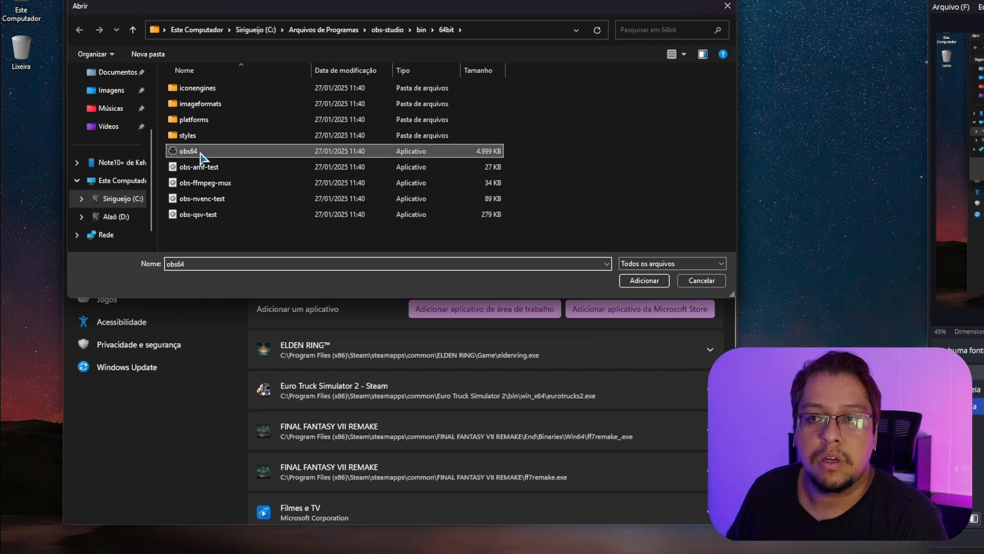
{"action": "left_click", "coordinate": [644, 280]}
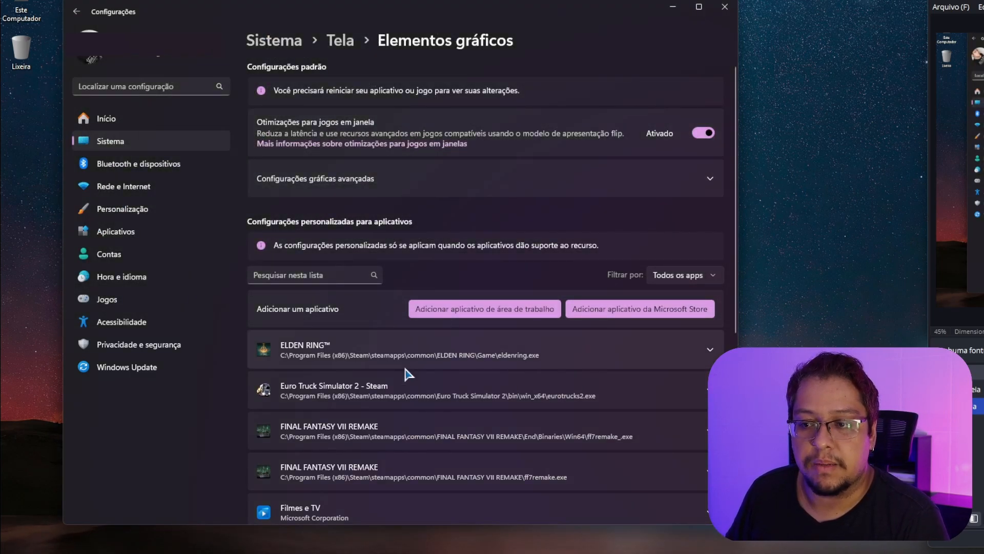
- Examine the GPU preference options for OBS Studio in the application list without choosing another one
{"action": "scroll", "coordinate": [407, 374], "scroll_direction": "down", "scroll_amount": 5}
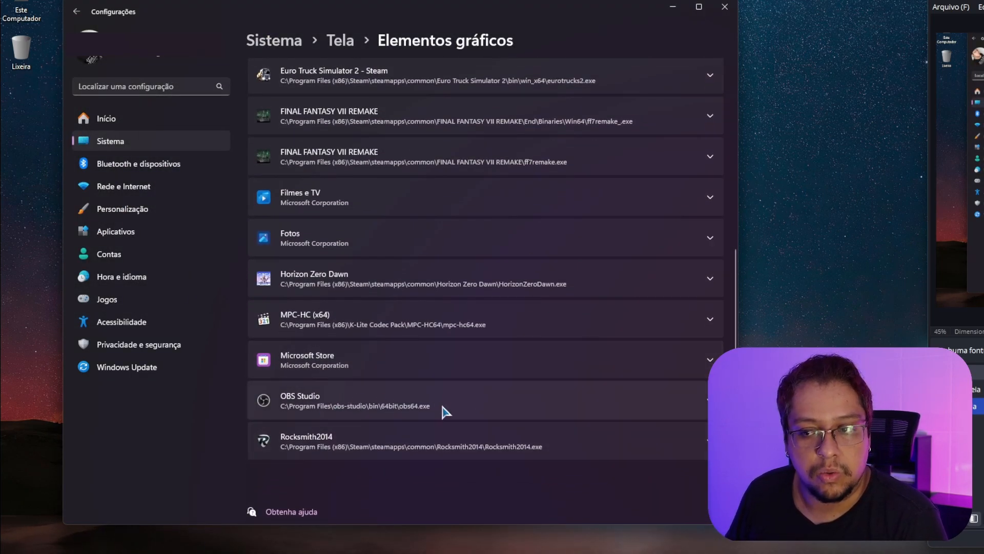
{"action": "left_click", "coordinate": [702, 405]}
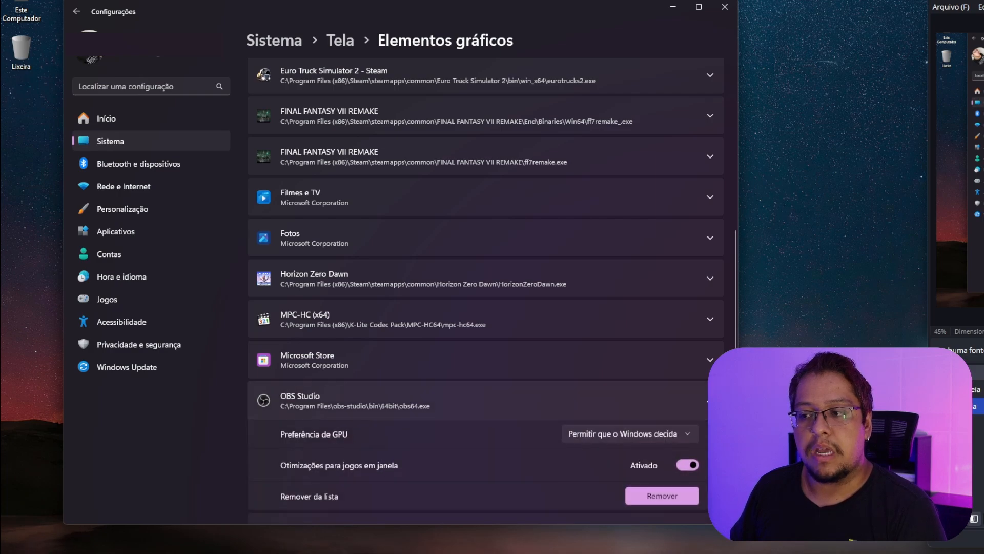
{"action": "left_click", "coordinate": [655, 342]}
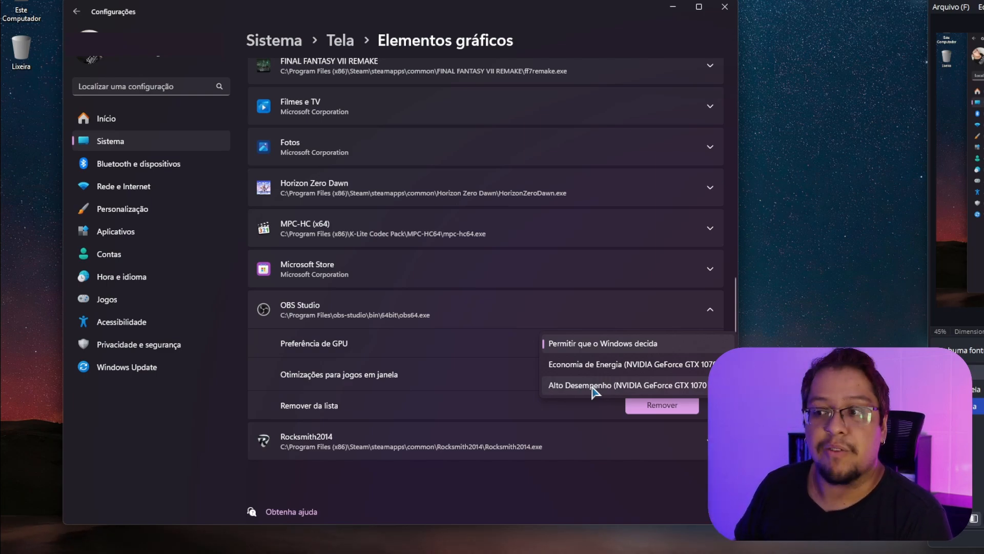
{"action": "left_click", "coordinate": [235, 357]}
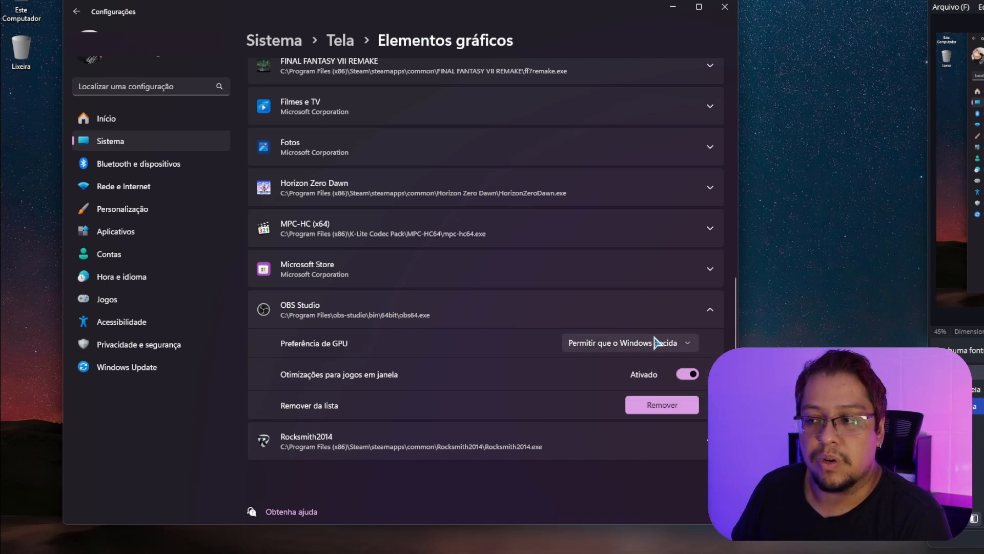
{"action": "left_click", "coordinate": [695, 310]}
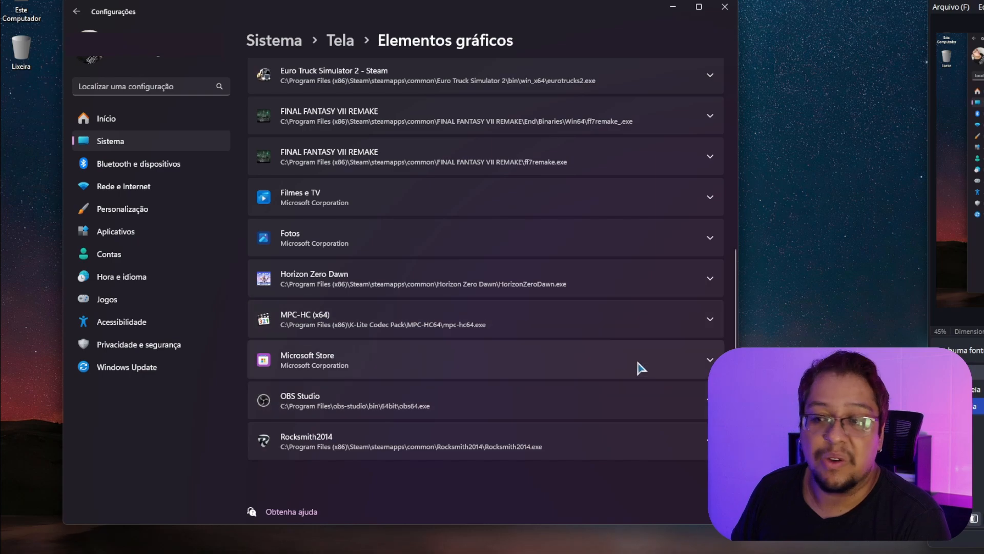
- Remove OBS Studio from the custom graphics settings list and close Windows Settings
{"action": "left_click", "coordinate": [702, 407]}
{"action": "left_click", "coordinate": [670, 499]}
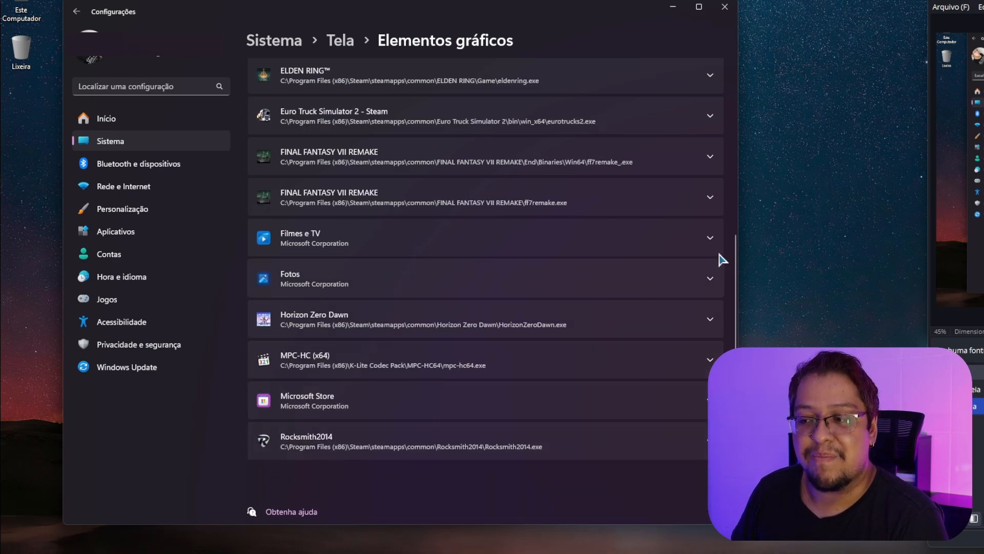
{"action": "left_click", "coordinate": [725, 7]}
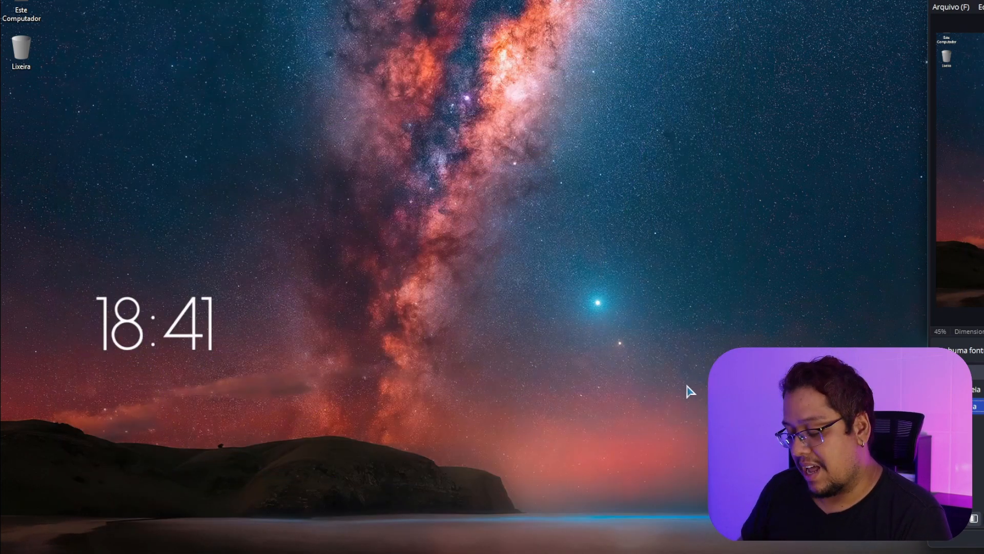